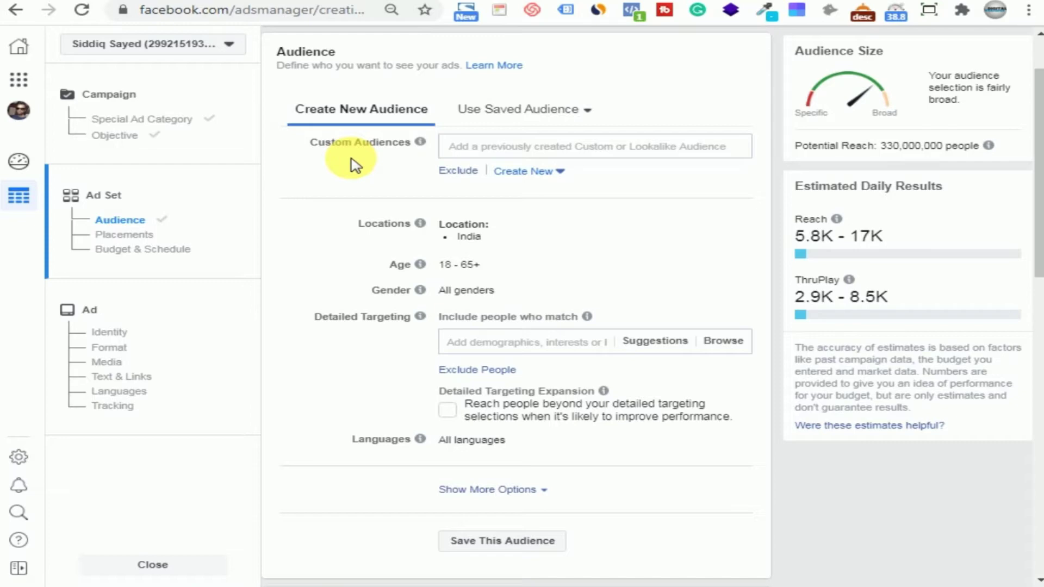
Review the ad set's Audience section and open the browsable list of detailed targeting categories.
{"action": "scroll", "coordinate": [343, 183], "scroll_direction": "up", "scroll_amount": 2}
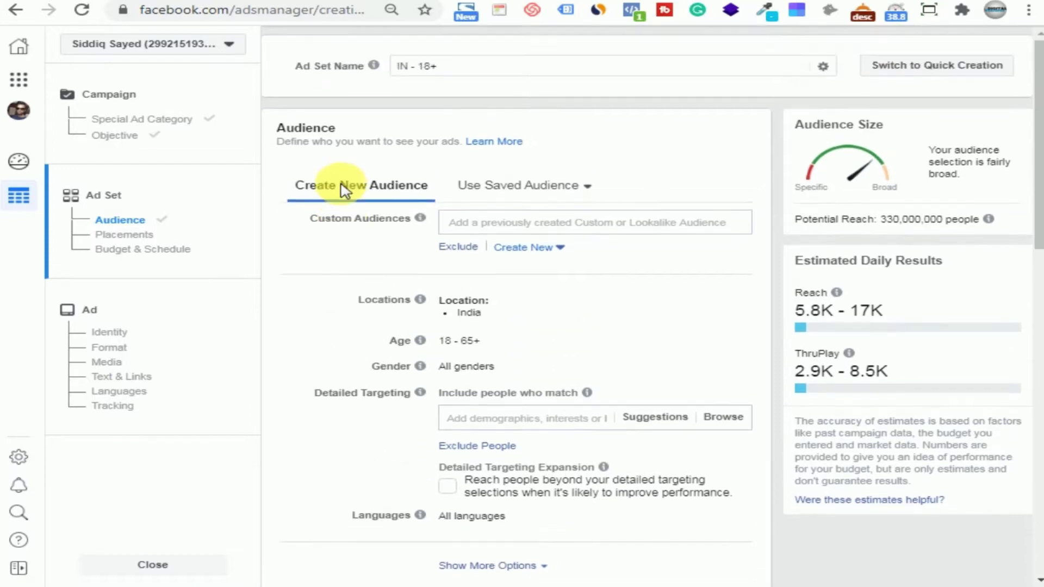
{"action": "scroll", "coordinate": [344, 191], "scroll_direction": "down", "scroll_amount": 2}
{"action": "scroll", "coordinate": [343, 206], "scroll_direction": "down", "scroll_amount": 3}
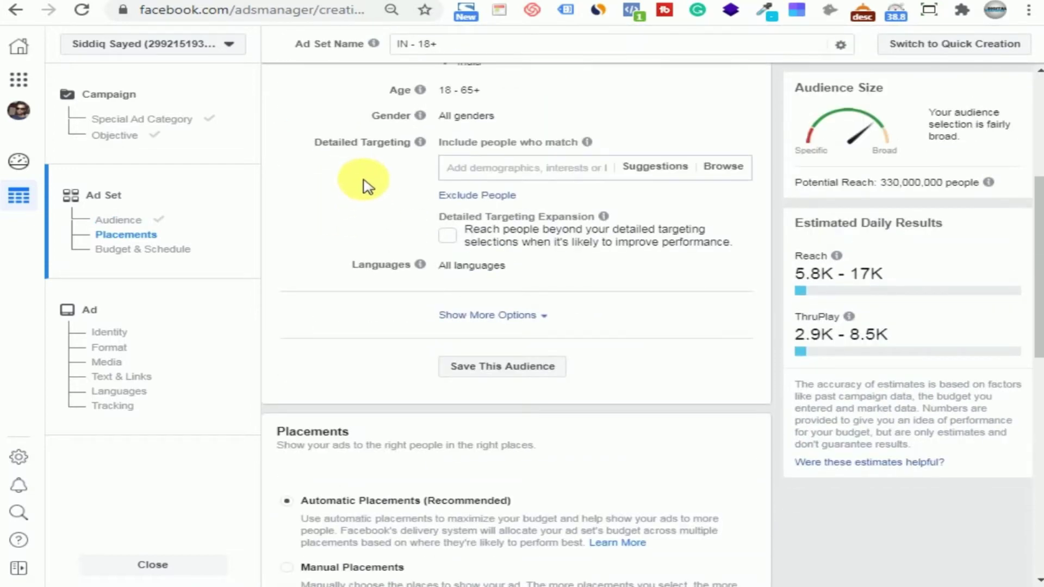
{"action": "scroll", "coordinate": [381, 212], "scroll_direction": "up", "scroll_amount": 2}
{"action": "mouse_move", "coordinate": [421, 232]}
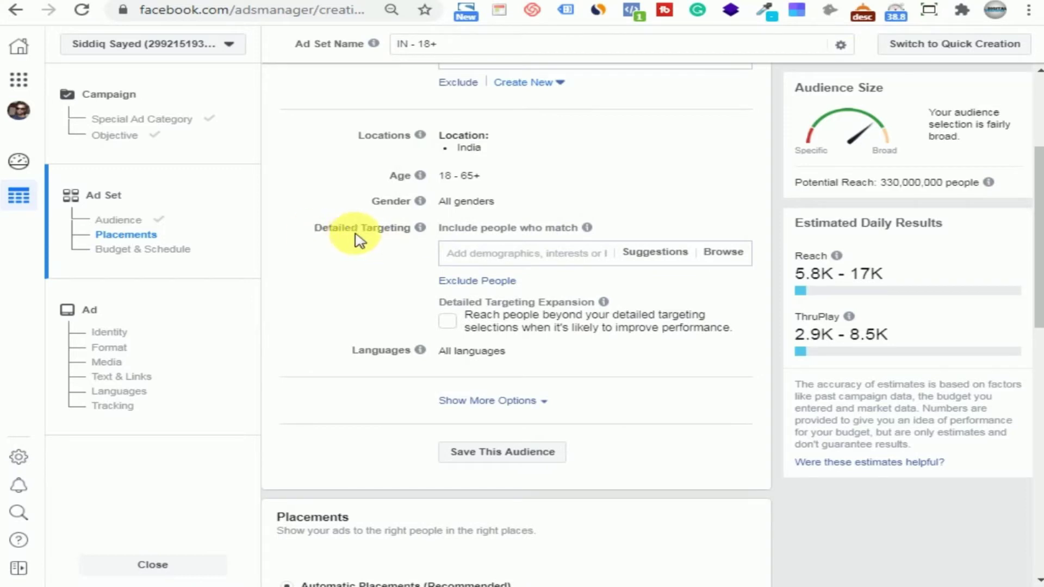
{"action": "mouse_move", "coordinate": [706, 233]}
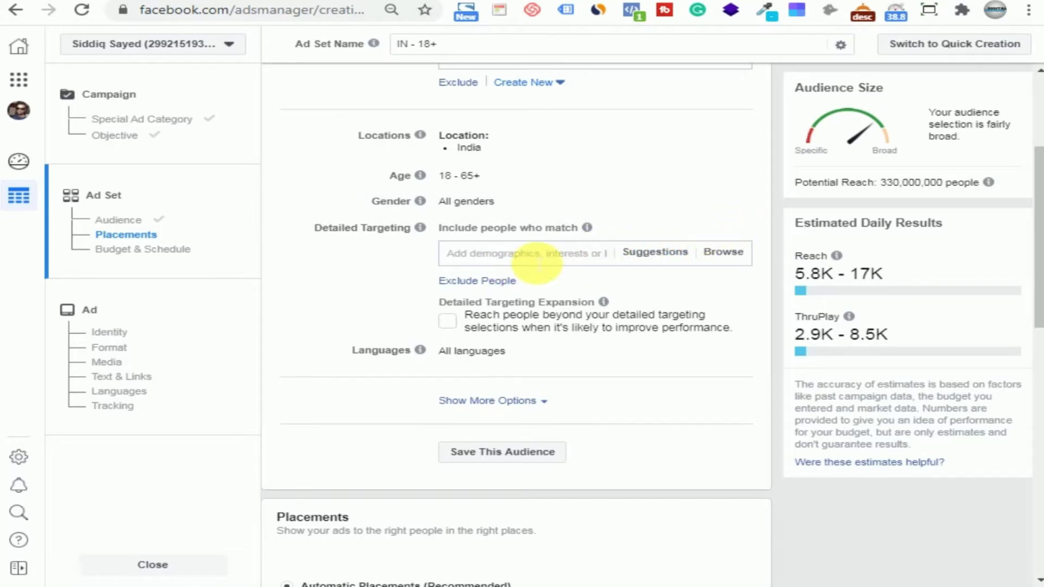
{"action": "left_click", "coordinate": [723, 252]}
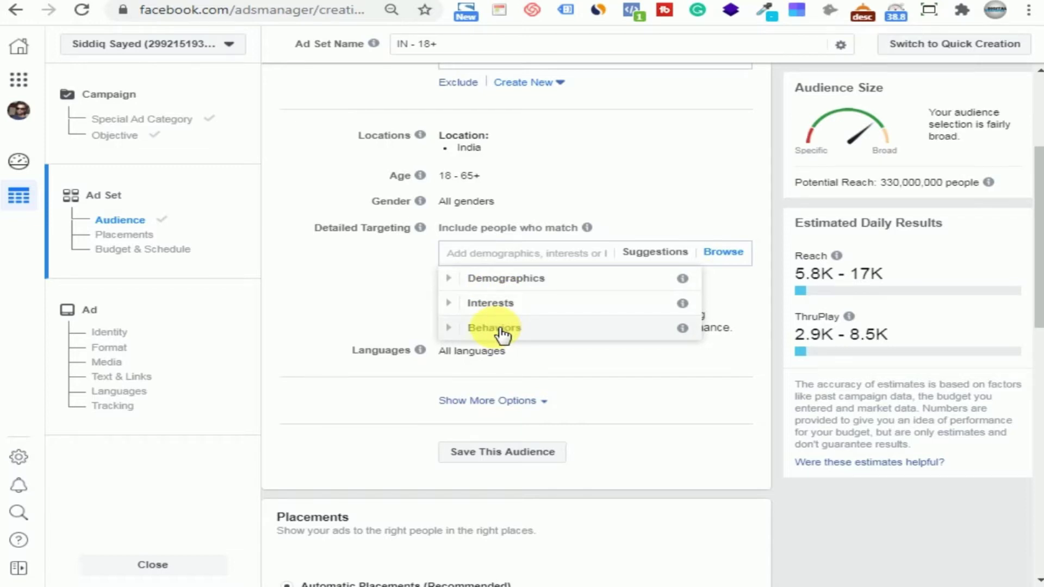
Examine the Education Level options and other Education subcategories under Demographics, including the audience details of individual levels.
{"action": "left_click", "coordinate": [464, 282]}
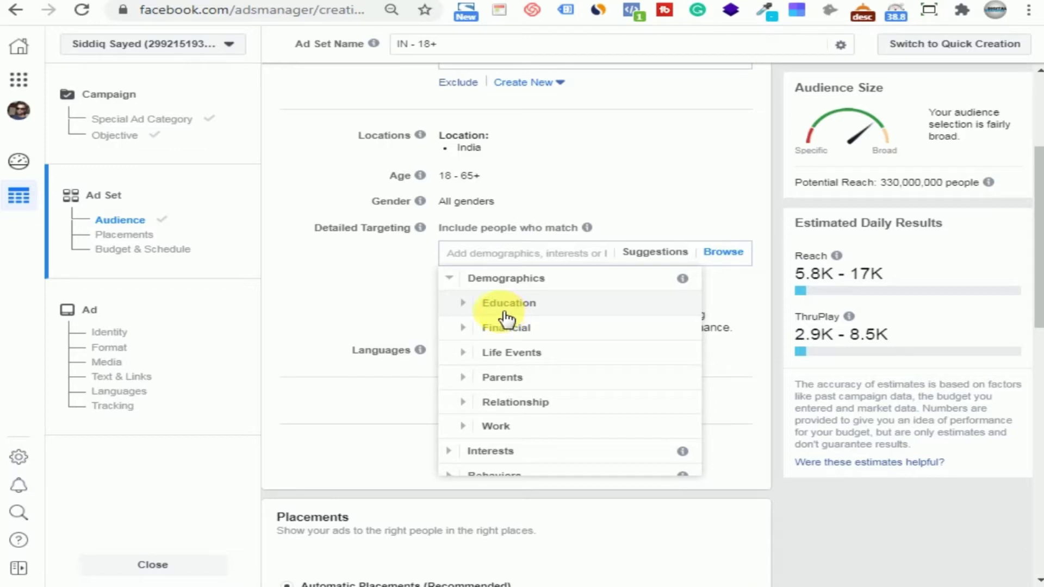
{"action": "left_click", "coordinate": [473, 303]}
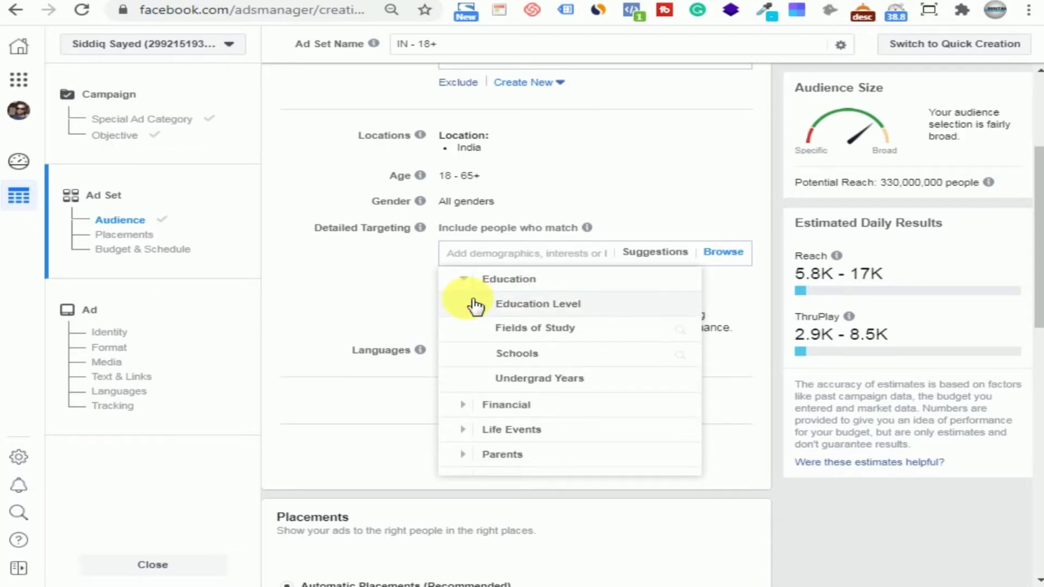
{"action": "left_click", "coordinate": [527, 305]}
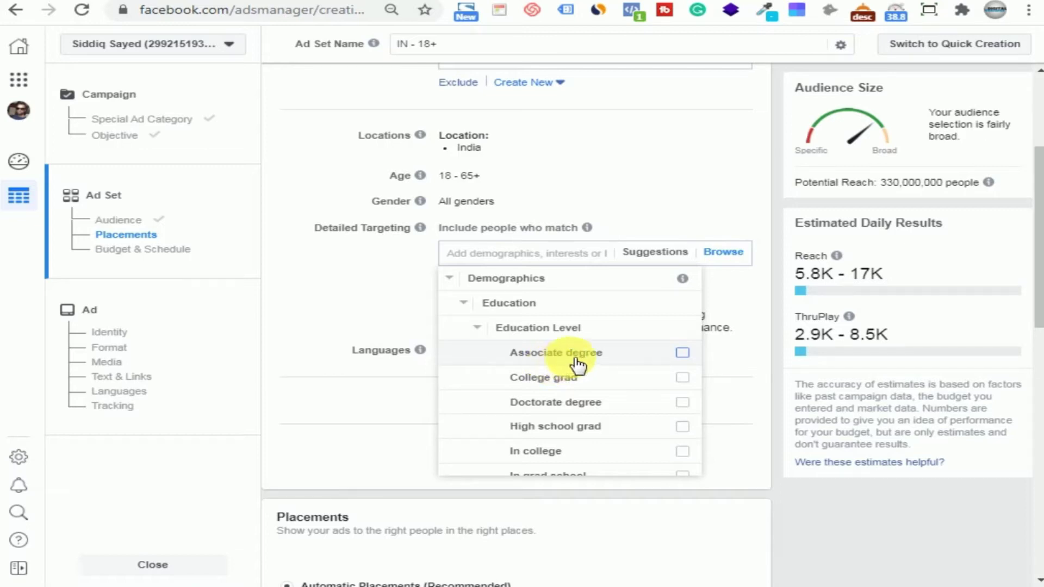
{"action": "mouse_move", "coordinate": [544, 381]}
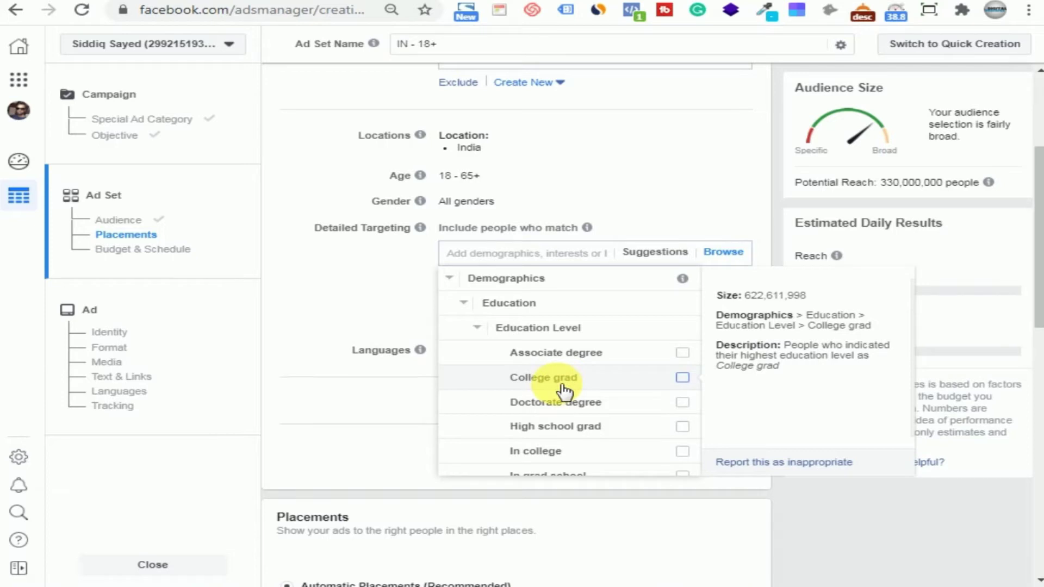
{"action": "mouse_move", "coordinate": [540, 399]}
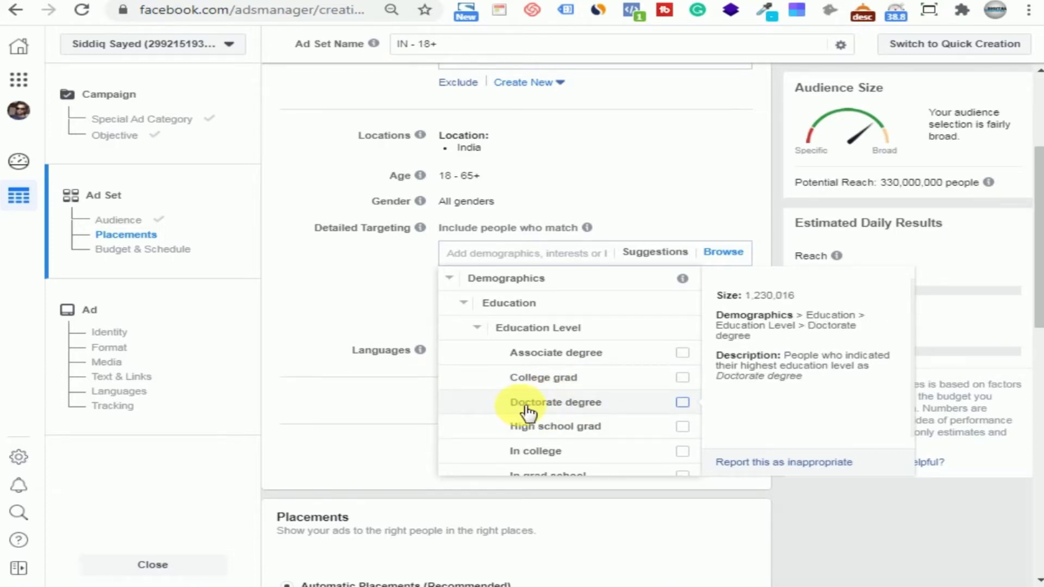
{"action": "mouse_move", "coordinate": [537, 424]}
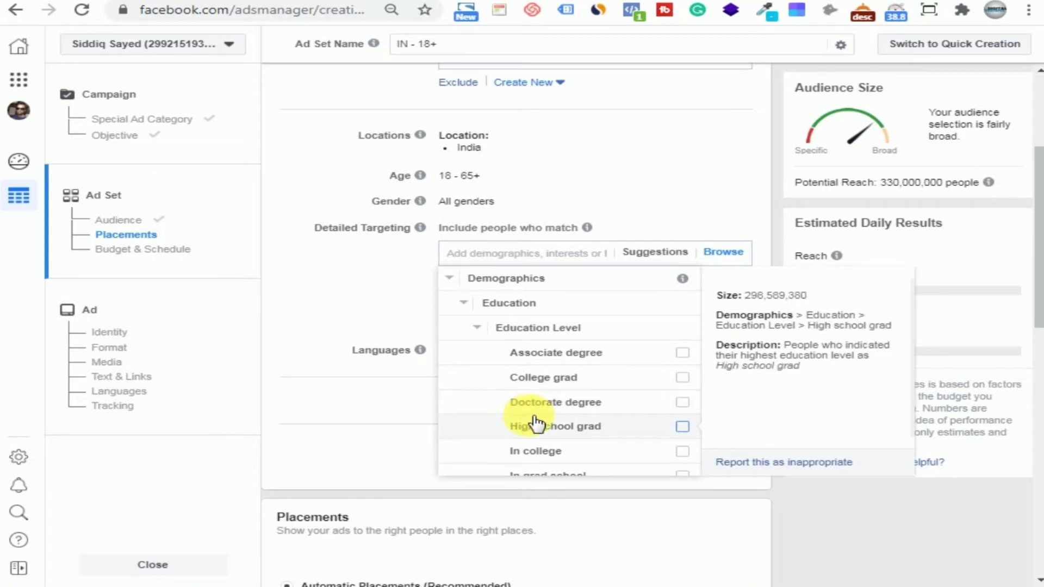
{"action": "mouse_move", "coordinate": [542, 452]}
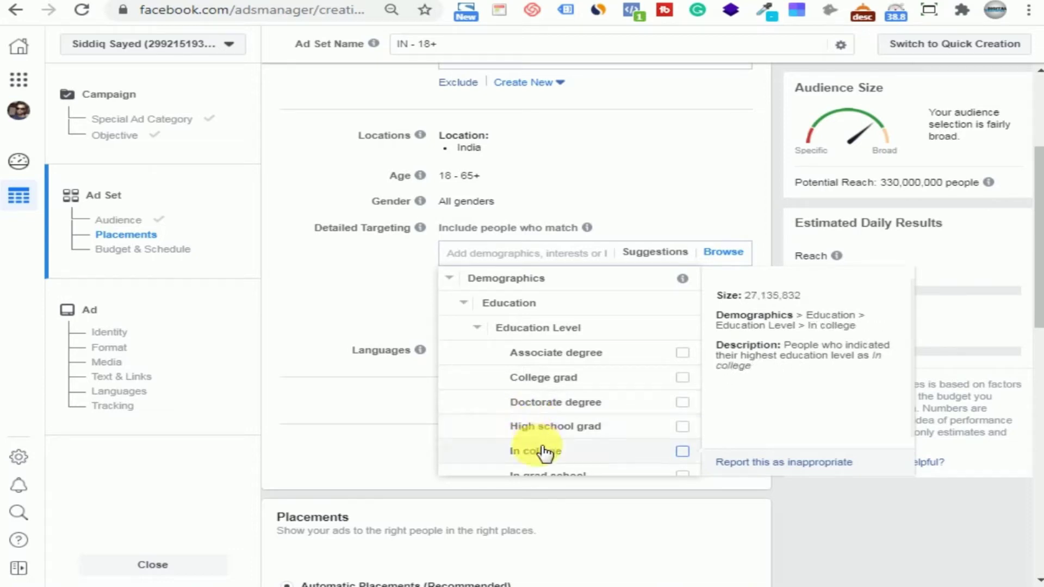
{"action": "scroll", "coordinate": [542, 451], "scroll_direction": "down", "scroll_amount": 2}
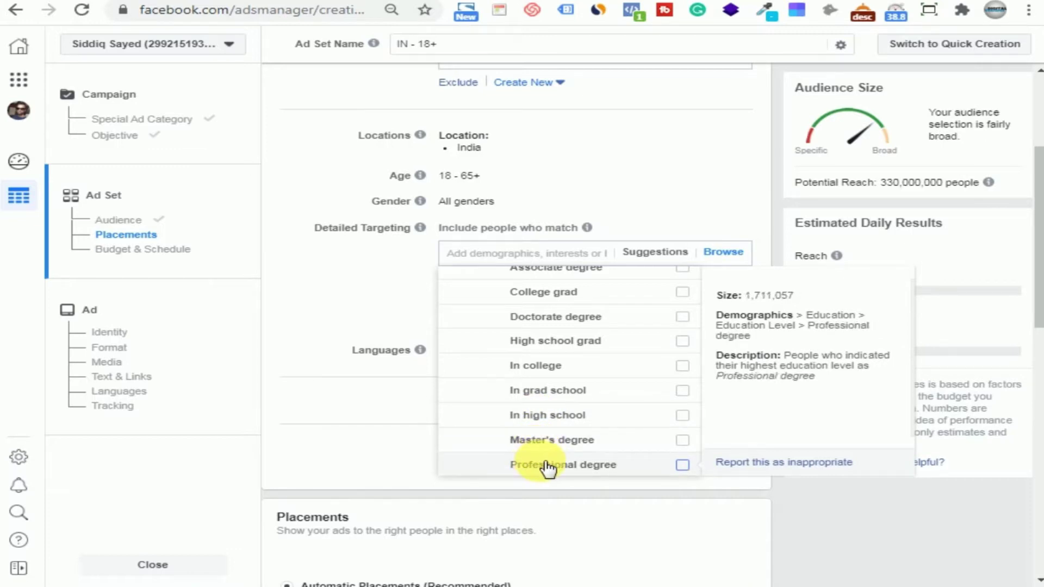
{"action": "scroll", "coordinate": [547, 468], "scroll_direction": "up", "scroll_amount": 2}
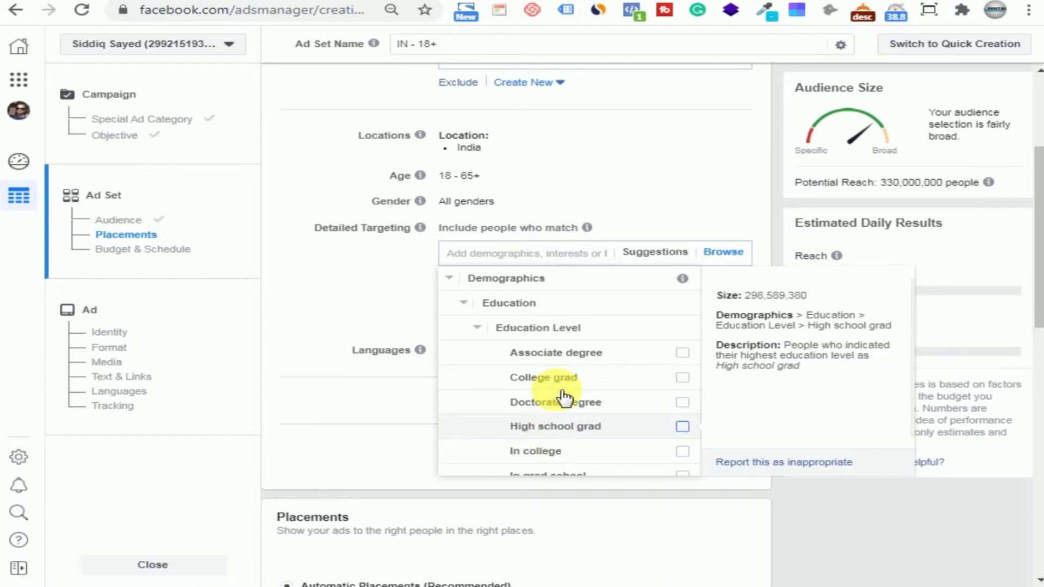
{"action": "left_click", "coordinate": [479, 326]}
{"action": "scroll", "coordinate": [481, 329], "scroll_direction": "down", "scroll_amount": 1}
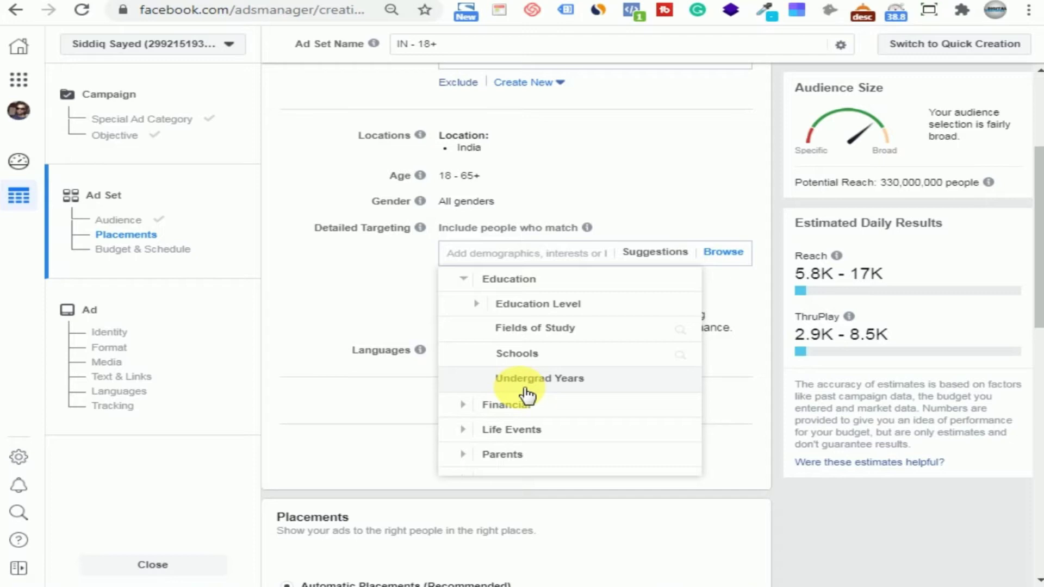
{"action": "left_click", "coordinate": [465, 281]}
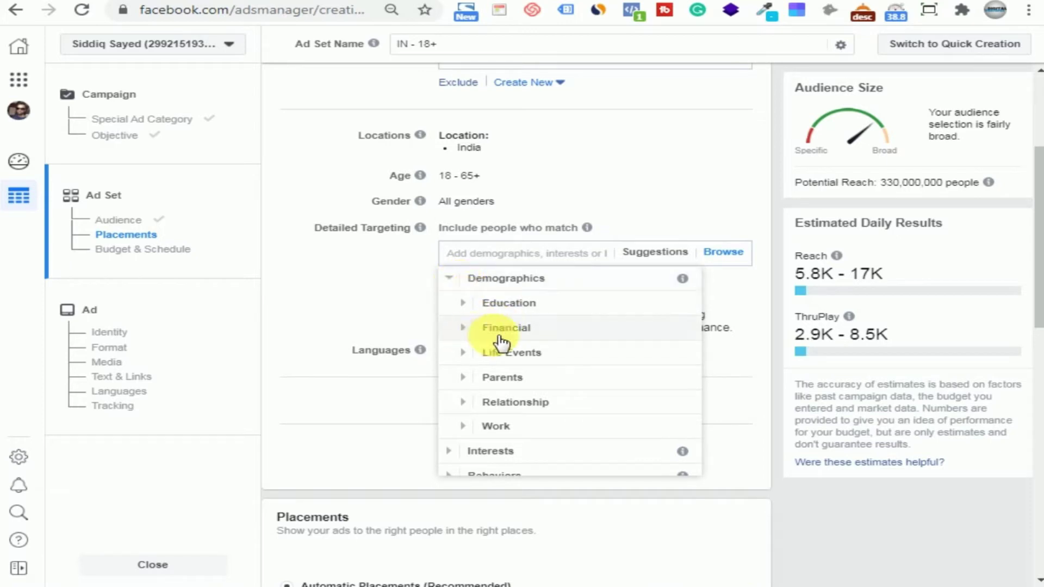
Examine the household income options under Demographics > Financial > Income, then collapse the Financial category.
{"action": "left_click", "coordinate": [467, 330]}
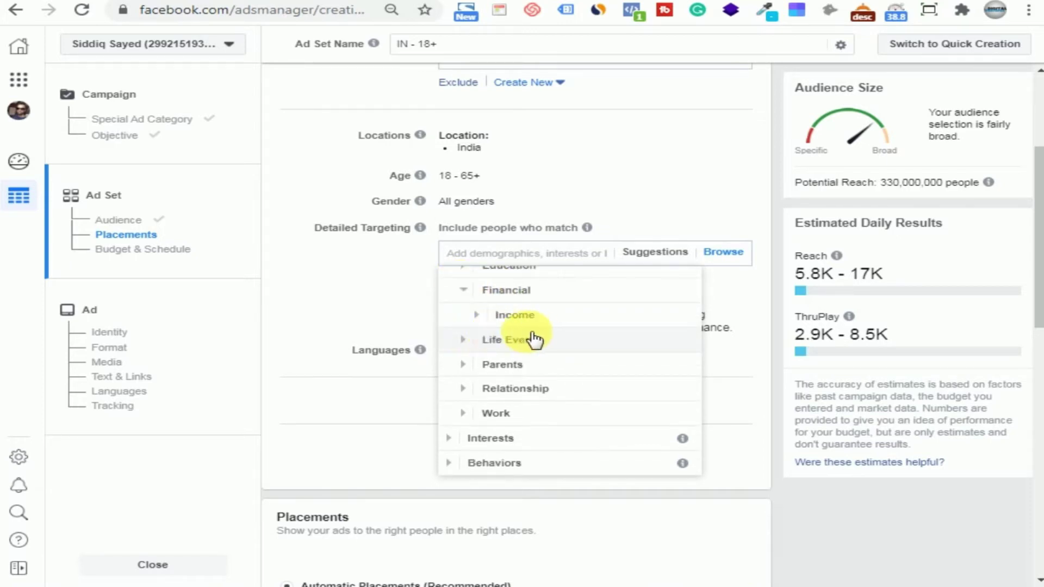
{"action": "left_click", "coordinate": [487, 315]}
{"action": "mouse_move", "coordinate": [484, 329]}
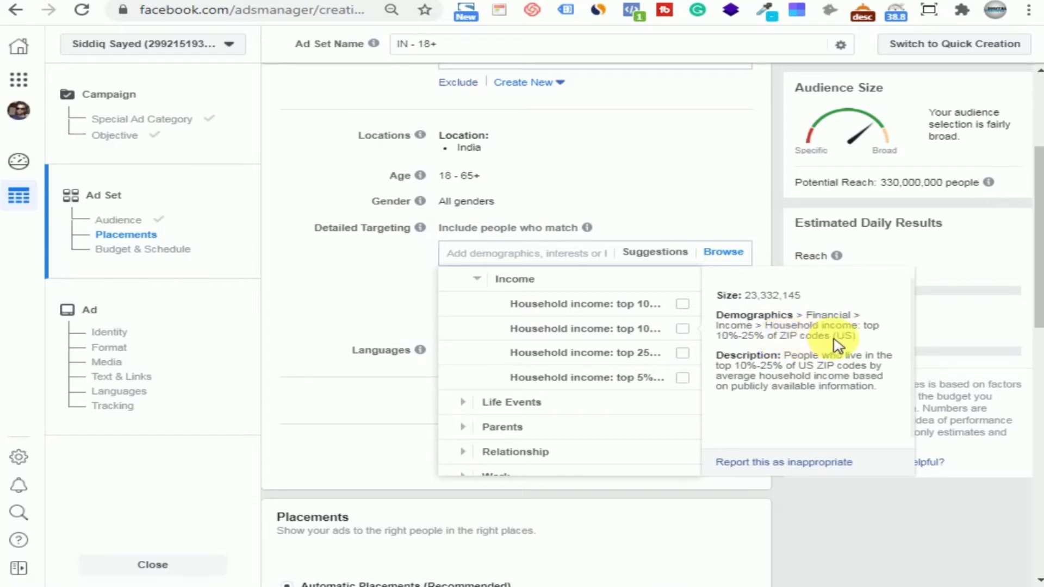
{"action": "scroll", "coordinate": [455, 327], "scroll_direction": "up", "scroll_amount": 2}
{"action": "left_click", "coordinate": [474, 329]}
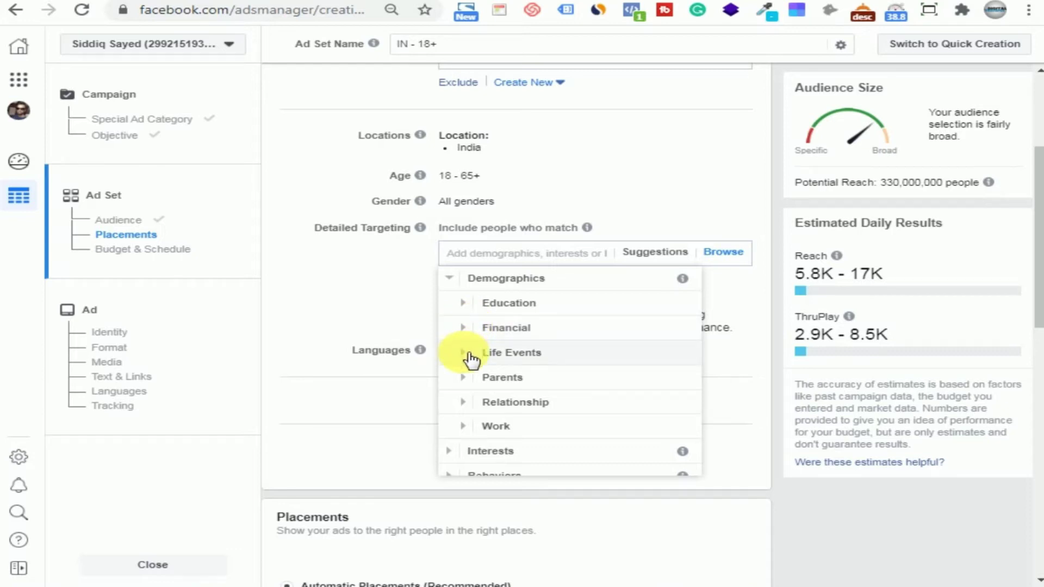
Examine the Anniversary and Birthday options under Demographics > Life Events, including the individual birthday months.
{"action": "left_click", "coordinate": [471, 356]}
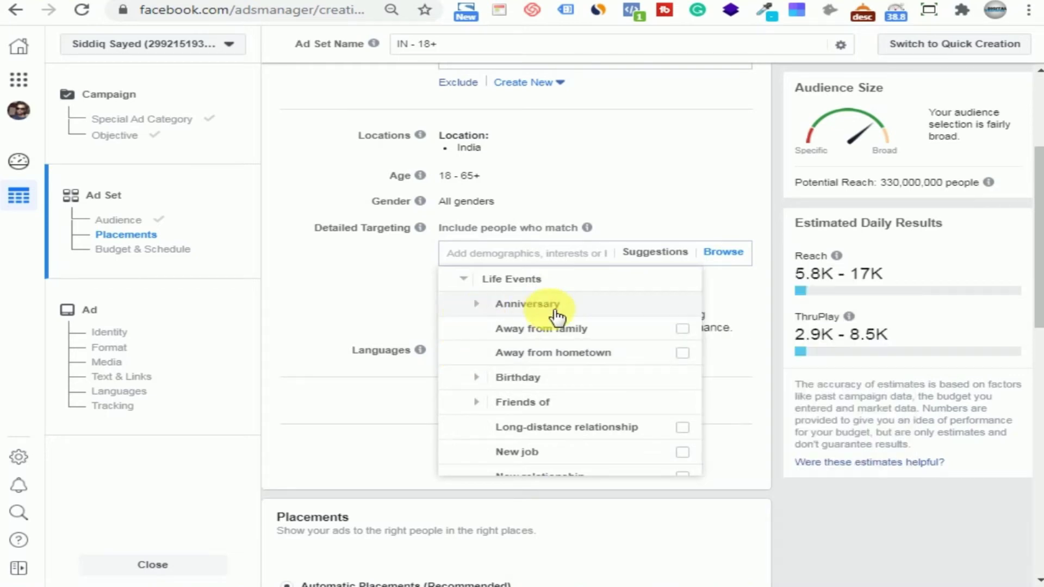
{"action": "left_click", "coordinate": [479, 306]}
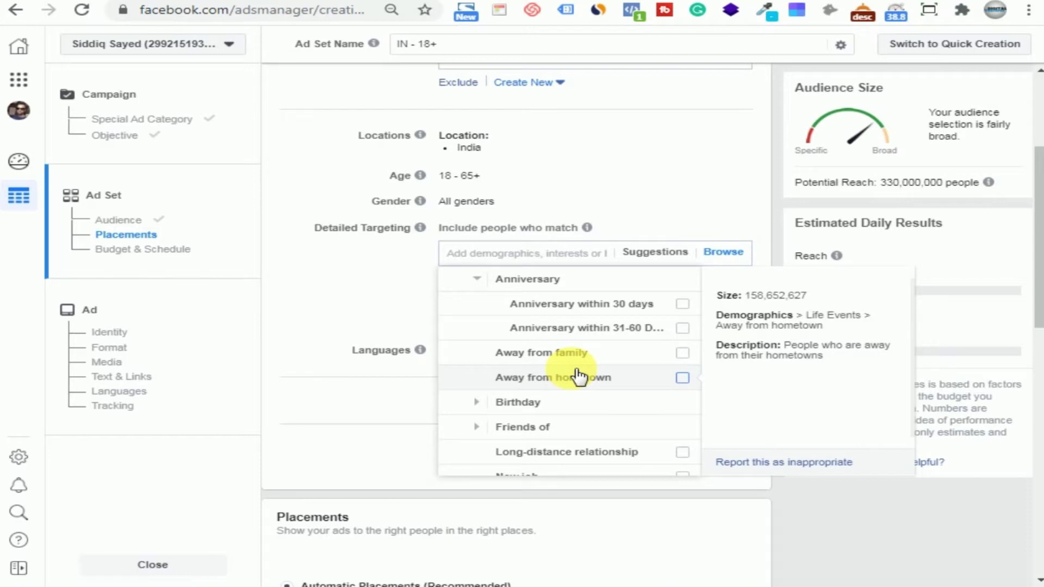
{"action": "left_click", "coordinate": [488, 405]}
{"action": "scroll", "coordinate": [479, 401], "scroll_direction": "down", "scroll_amount": 2}
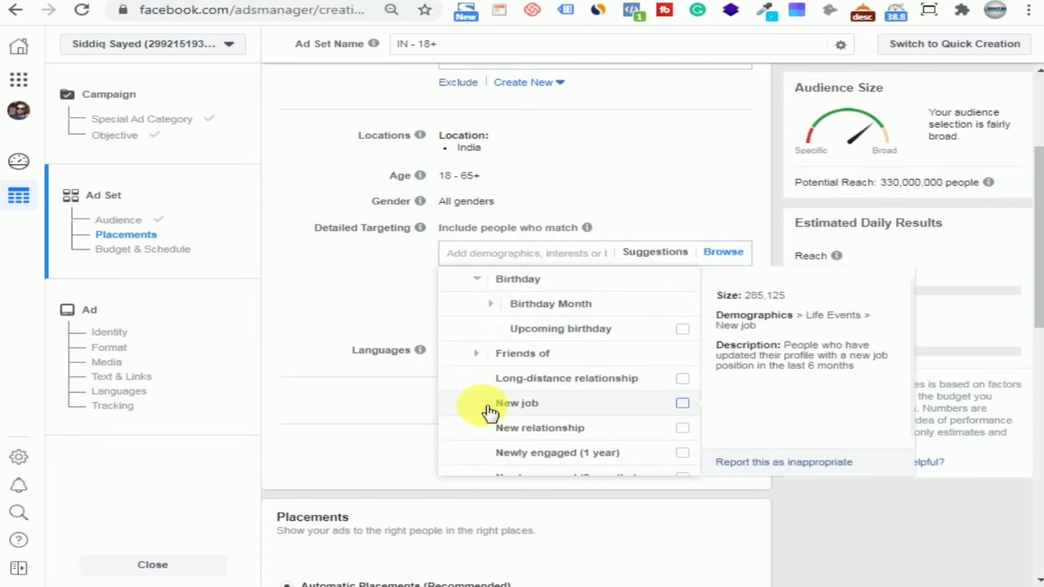
{"action": "left_click", "coordinate": [497, 307]}
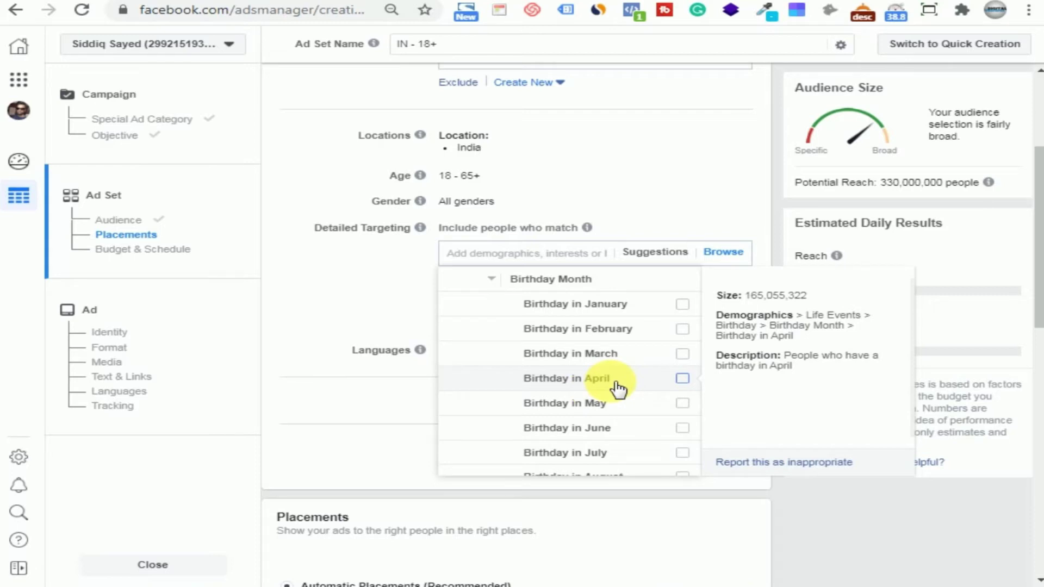
{"action": "left_click", "coordinate": [491, 279]}
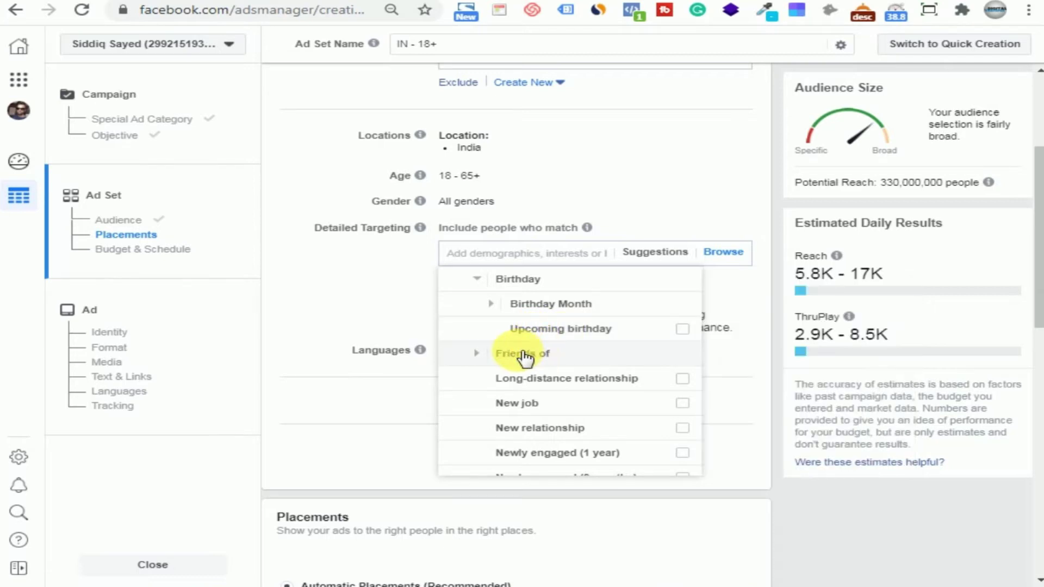
Examine the Friends of group and the remaining Life Events options, from long-distance relationship through recently moved.
{"action": "left_click", "coordinate": [474, 353]}
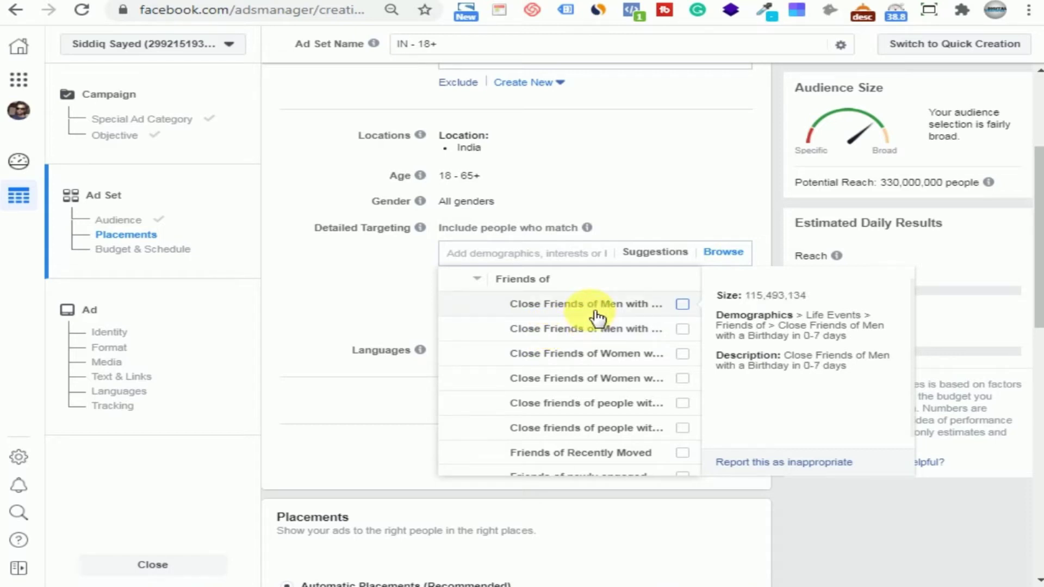
{"action": "left_click", "coordinate": [481, 280]}
{"action": "scroll", "coordinate": [601, 341], "scroll_direction": "down", "scroll_amount": 3}
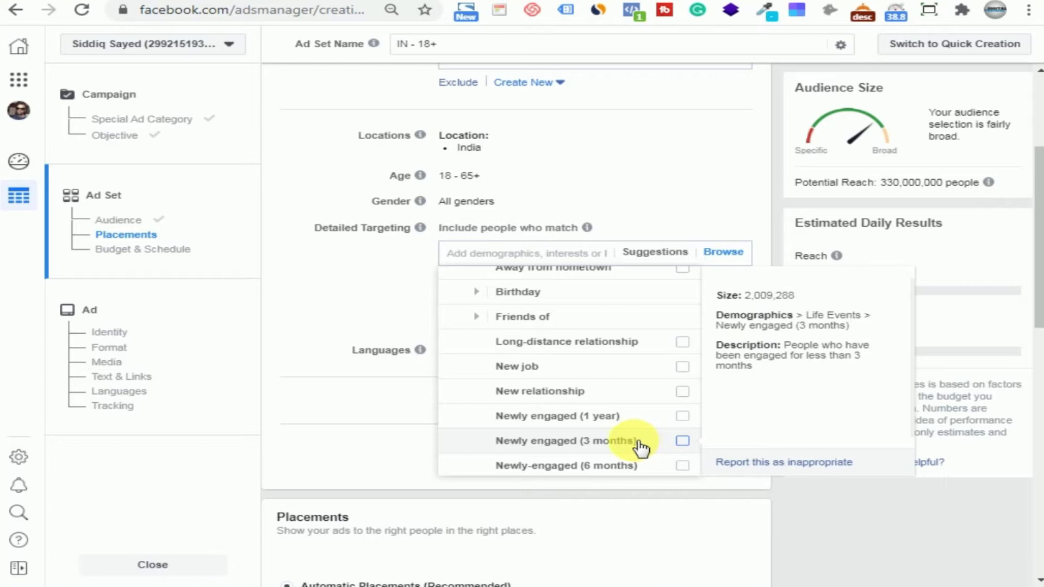
{"action": "scroll", "coordinate": [639, 448], "scroll_direction": "down", "scroll_amount": 2}
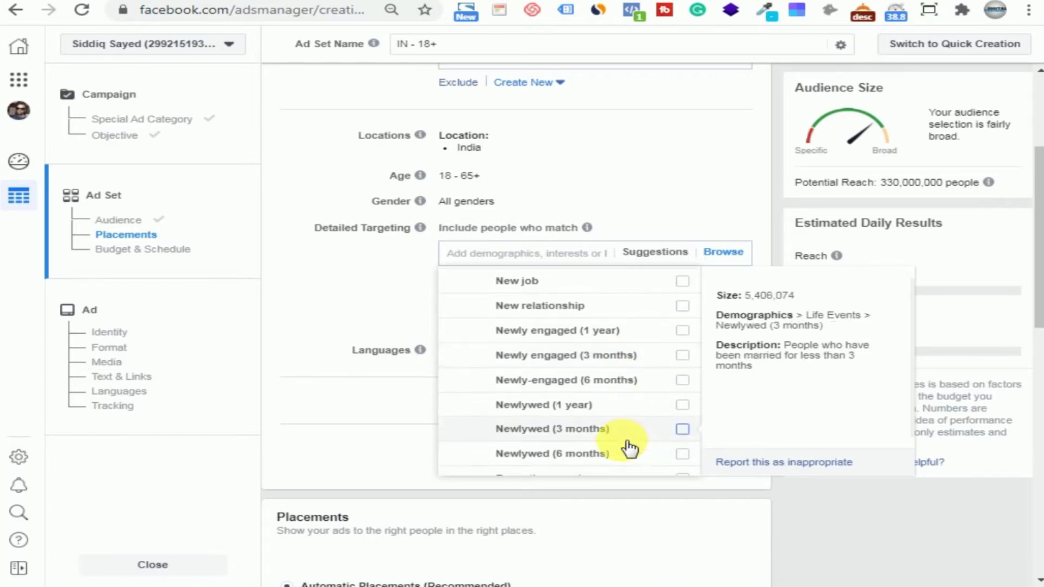
{"action": "scroll", "coordinate": [559, 399], "scroll_direction": "down", "scroll_amount": 2}
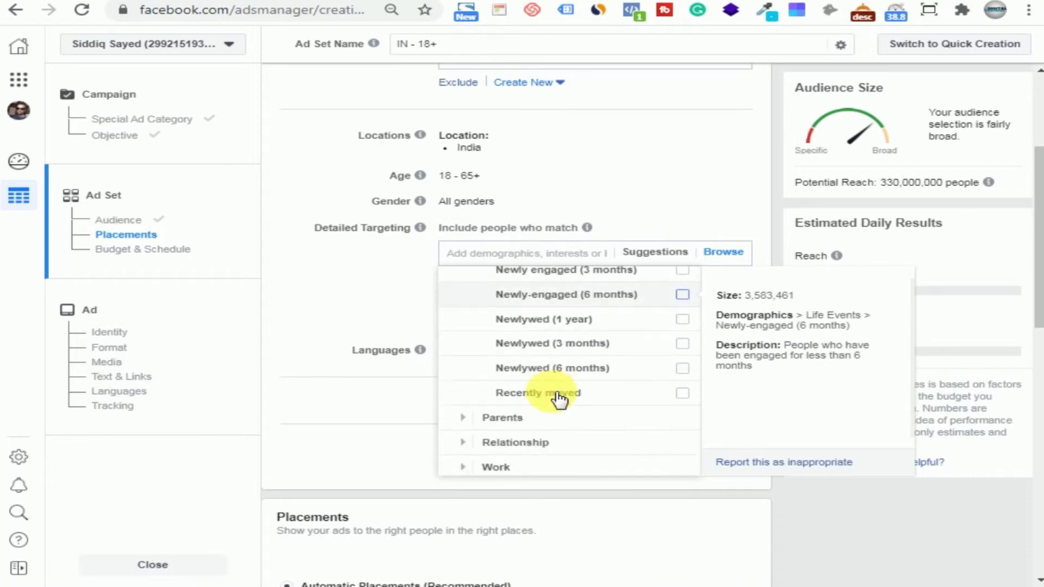
{"action": "scroll", "coordinate": [560, 399], "scroll_direction": "down", "scroll_amount": 1}
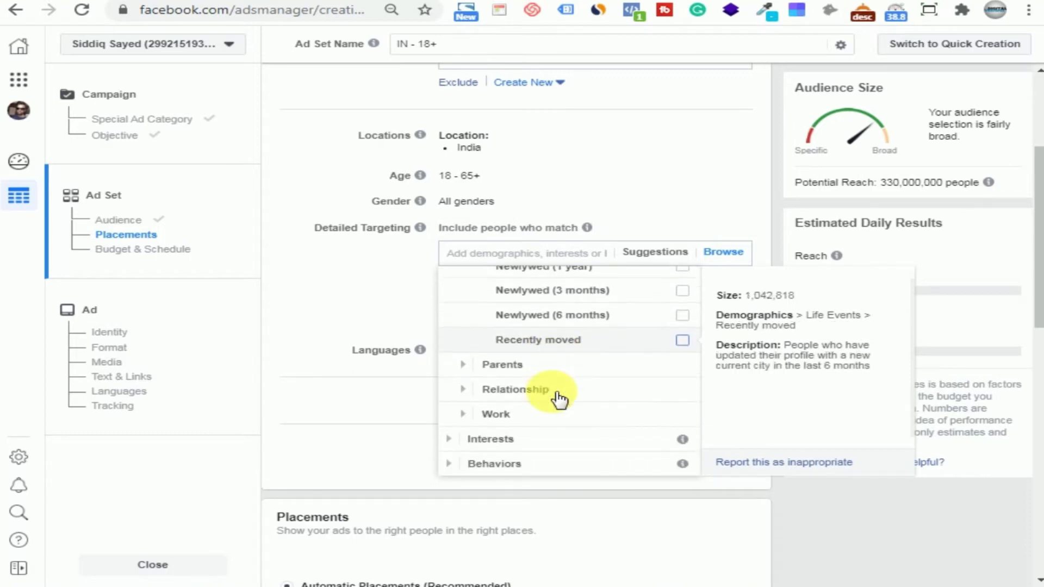
Examine the All Parents options under Demographics > Parents, covering parents grouped by their children's age.
{"action": "left_click", "coordinate": [466, 372]}
{"action": "left_click", "coordinate": [472, 368]}
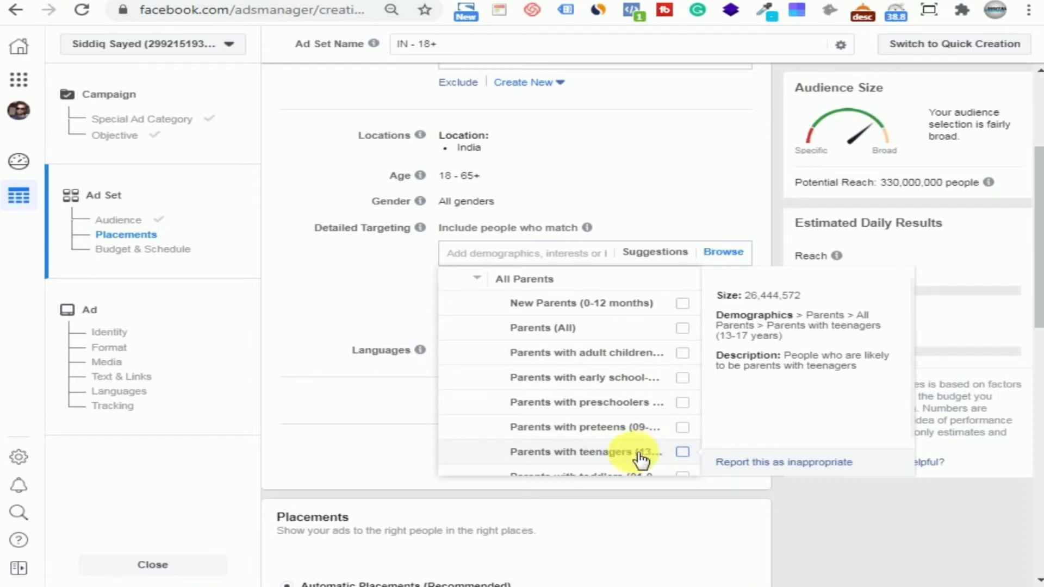
{"action": "scroll", "coordinate": [618, 432], "scroll_direction": "down", "scroll_amount": 2}
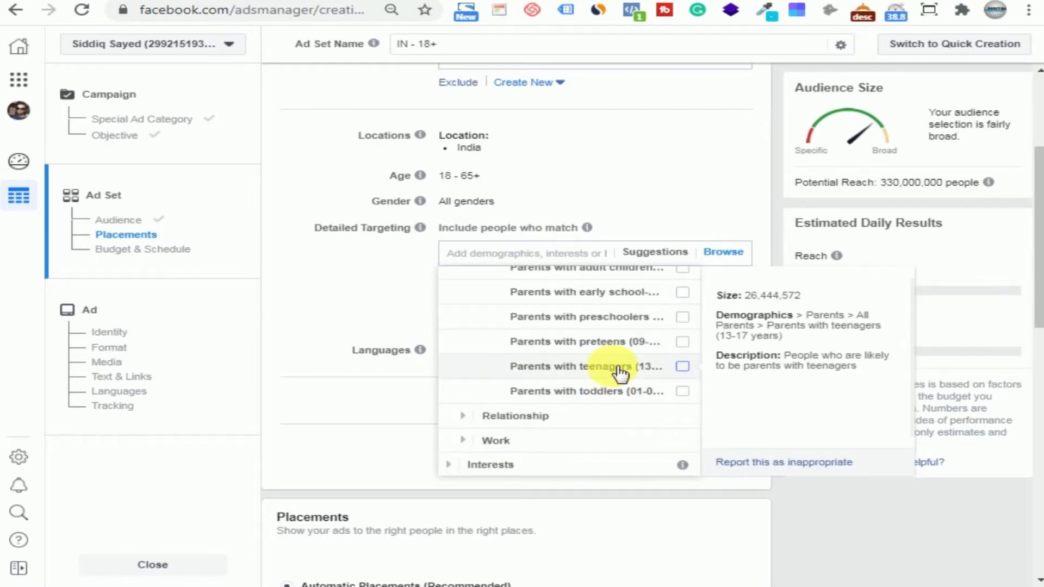
{"action": "scroll", "coordinate": [613, 341], "scroll_direction": "down", "scroll_amount": 2}
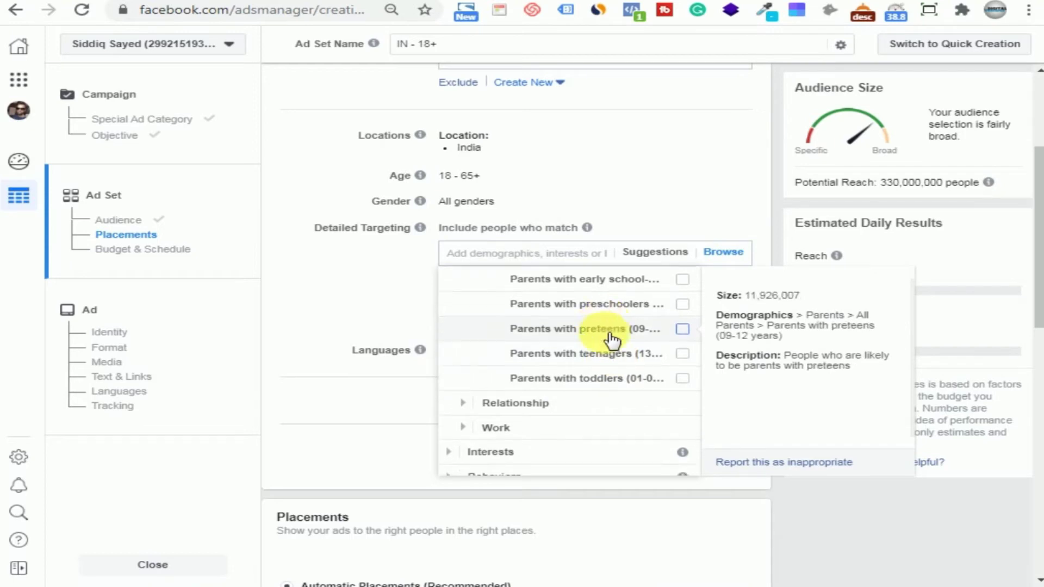
Examine the Relationship Status options under Demographics > Relationship, from Civil Union through Unspecified.
{"action": "left_click", "coordinate": [467, 389]}
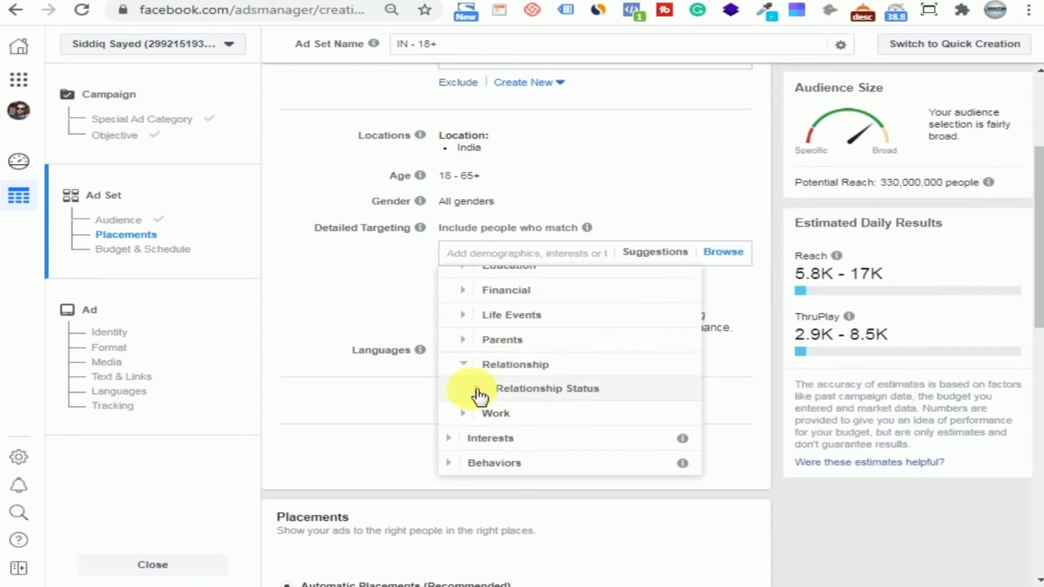
{"action": "left_click", "coordinate": [478, 391]}
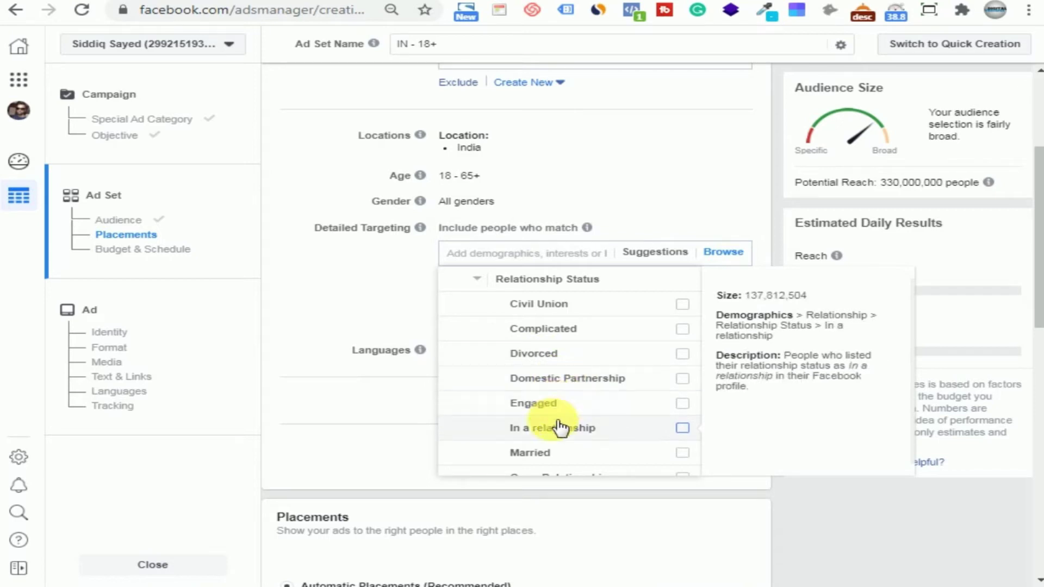
{"action": "scroll", "coordinate": [560, 427], "scroll_direction": "down", "scroll_amount": 3}
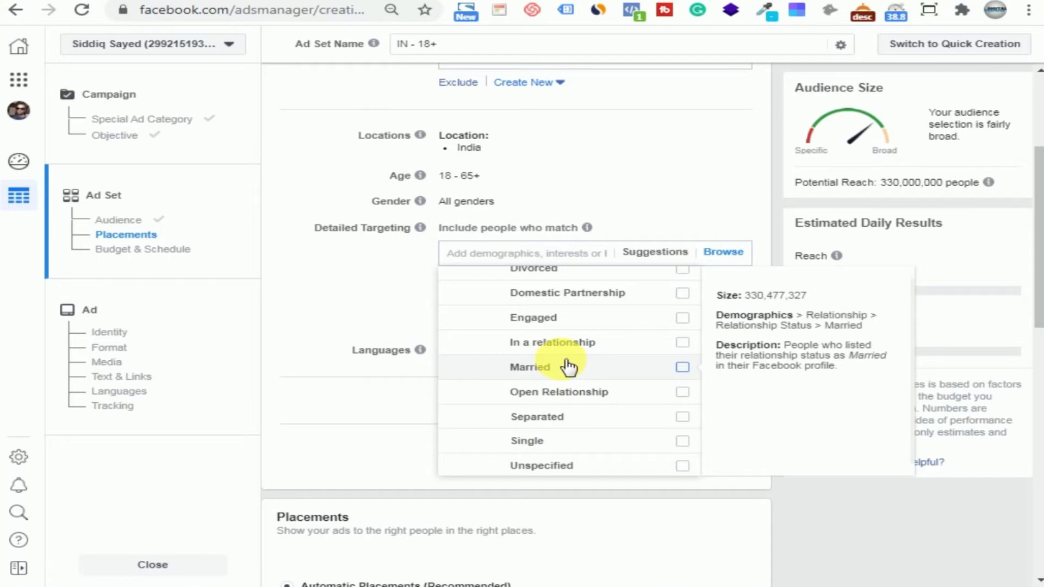
Examine the Work options under Demographics, including the list of Industries from Administrative Services through Protective Services.
{"action": "scroll", "coordinate": [569, 367], "scroll_direction": "up", "scroll_amount": 3}
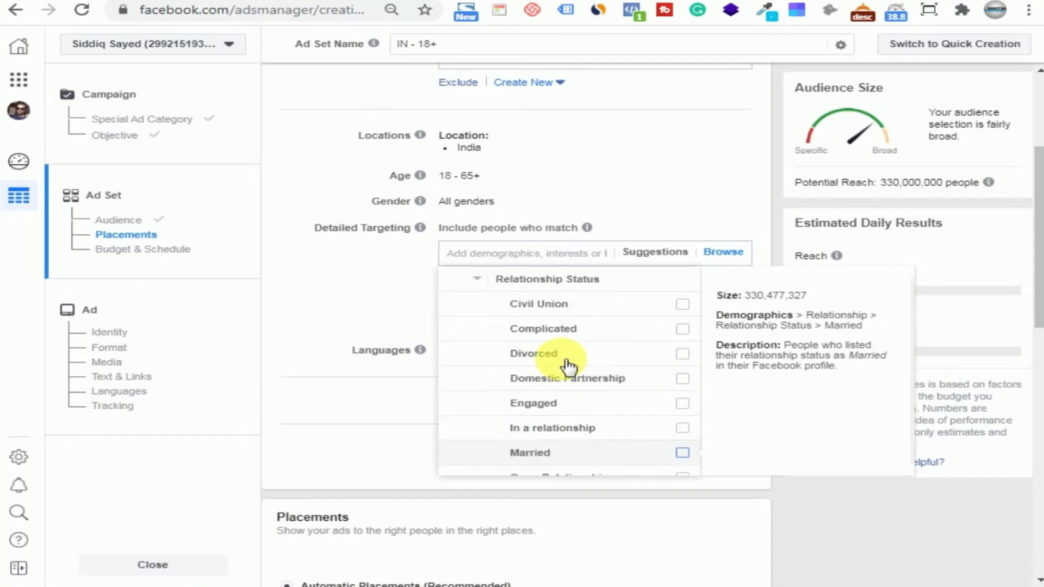
{"action": "left_click", "coordinate": [486, 285]}
{"action": "scroll", "coordinate": [476, 337], "scroll_direction": "down", "scroll_amount": 2}
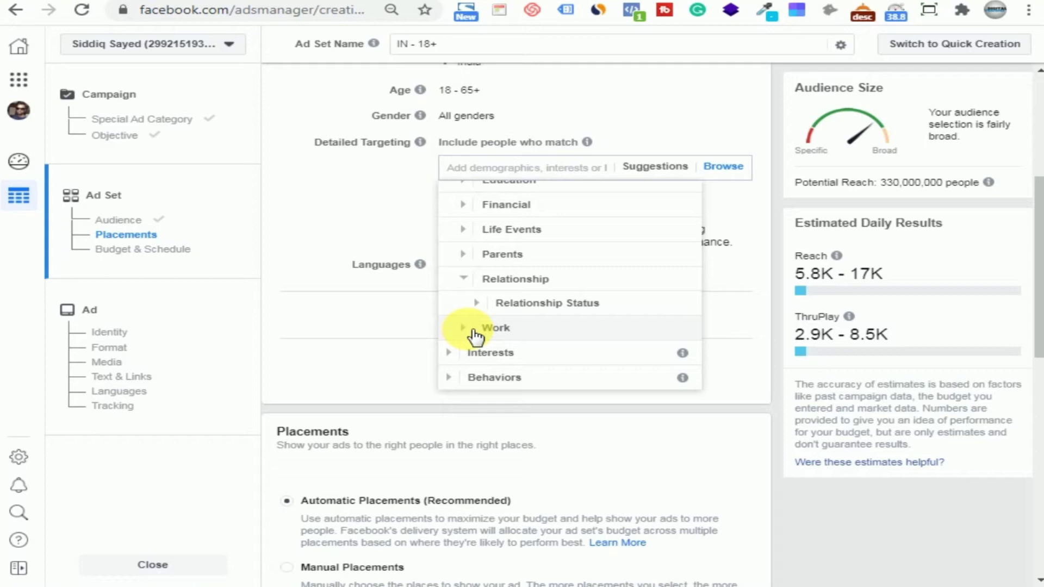
{"action": "left_click", "coordinate": [476, 329]}
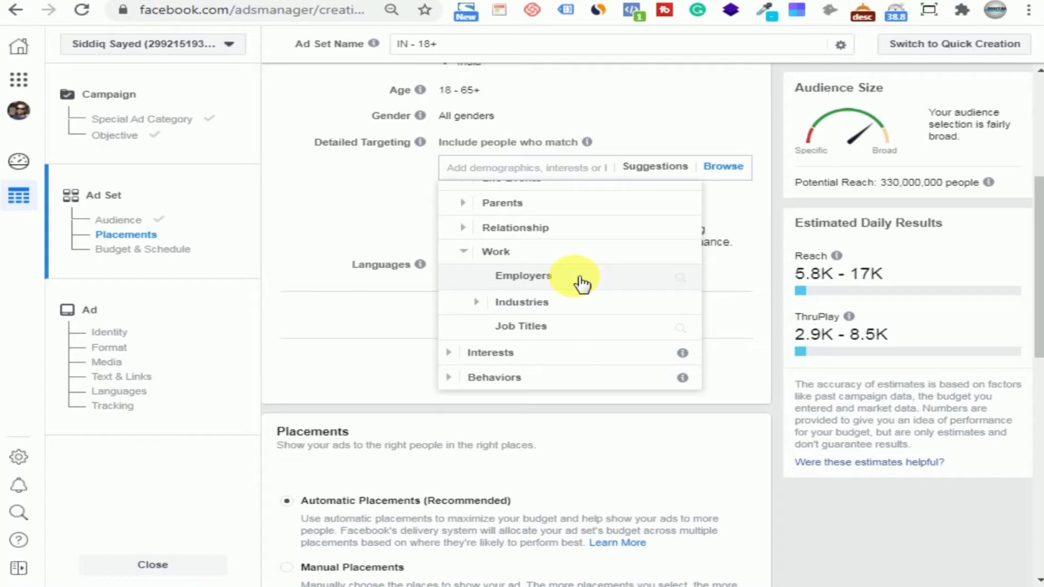
{"action": "left_click", "coordinate": [488, 303]}
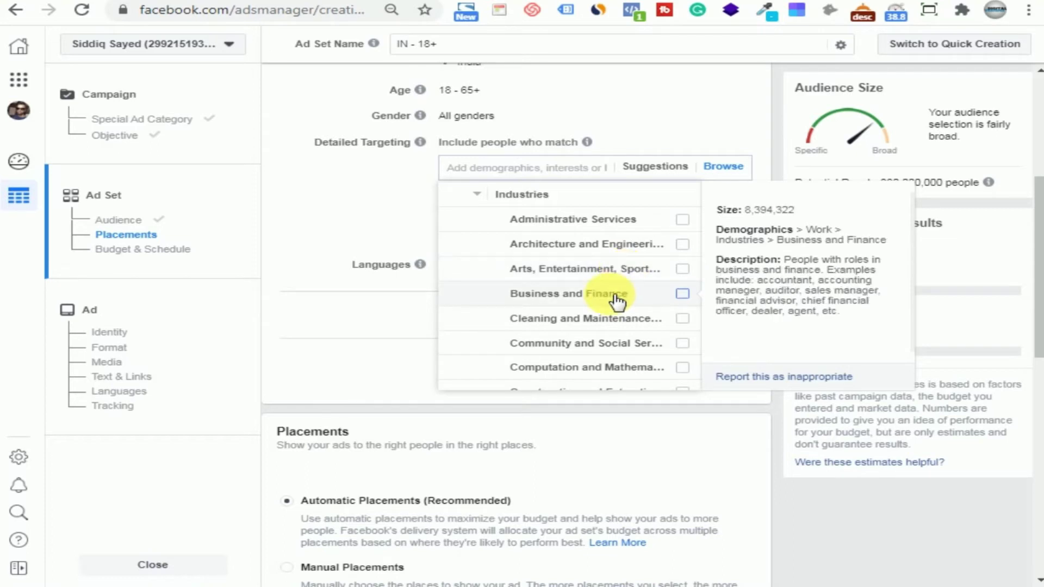
{"action": "scroll", "coordinate": [611, 299], "scroll_direction": "down", "scroll_amount": 3}
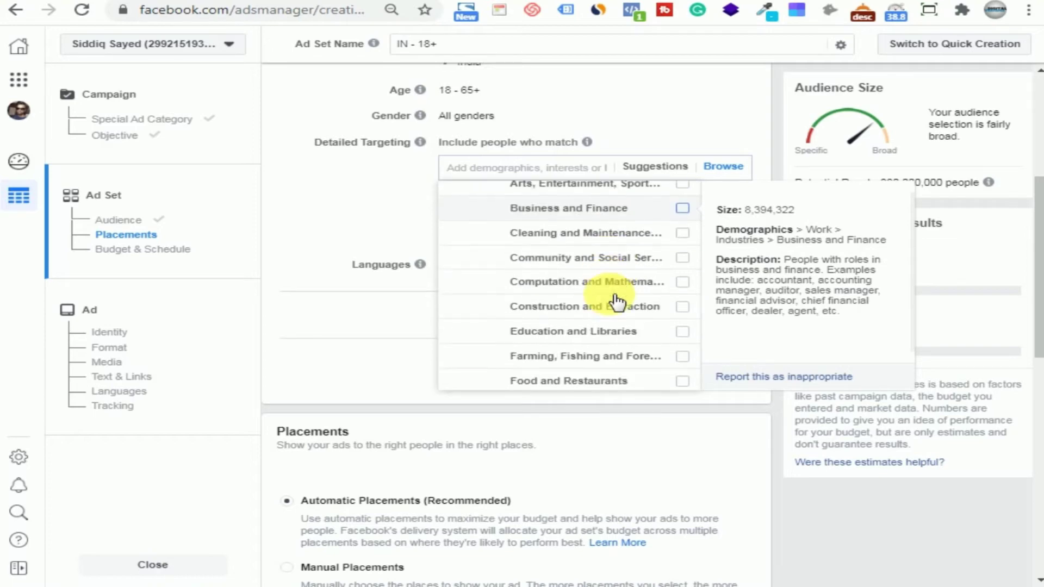
{"action": "scroll", "coordinate": [589, 293], "scroll_direction": "down", "scroll_amount": 2}
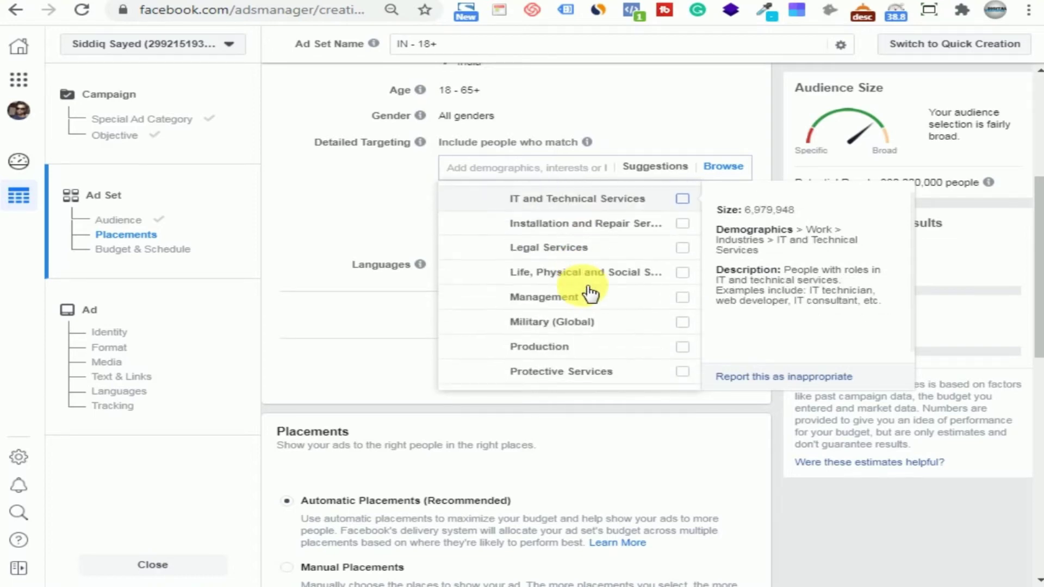
{"action": "scroll", "coordinate": [544, 315], "scroll_direction": "up", "scroll_amount": 5}
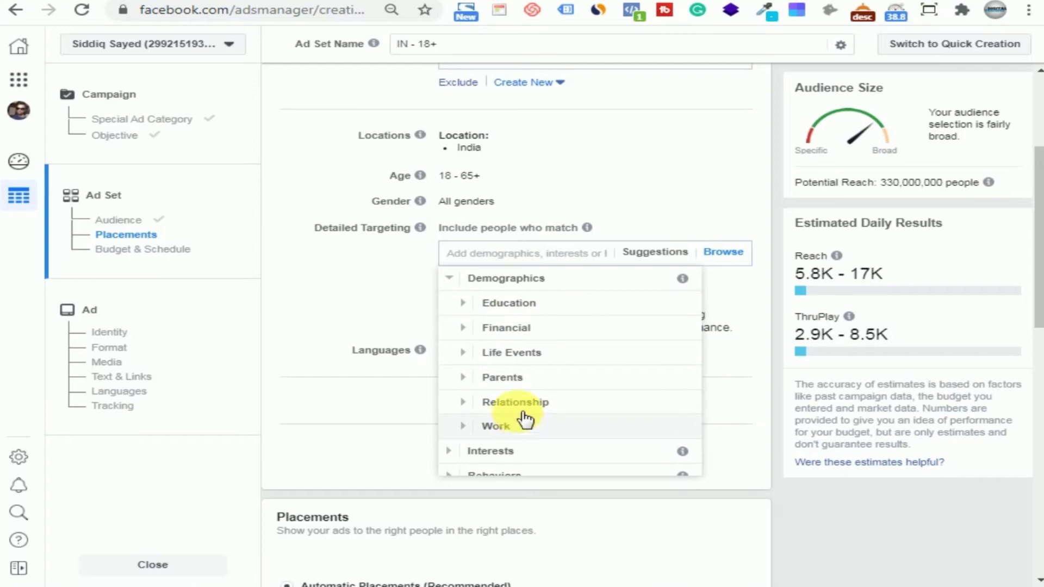
Examine the Behaviors categories and the Anniversary option among them.
{"action": "scroll", "coordinate": [525, 419], "scroll_direction": "down", "scroll_amount": 1}
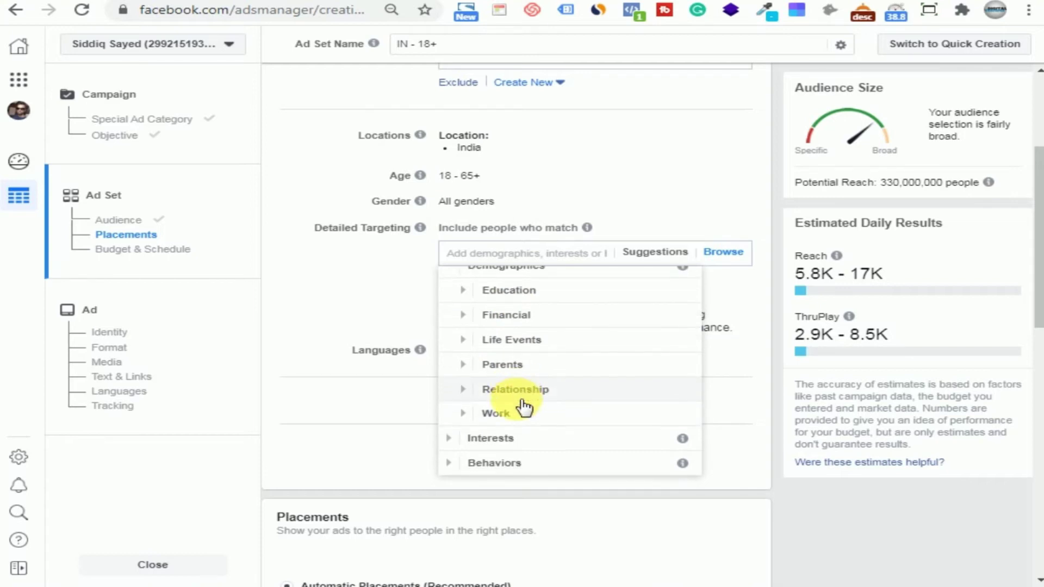
{"action": "left_click", "coordinate": [463, 466]}
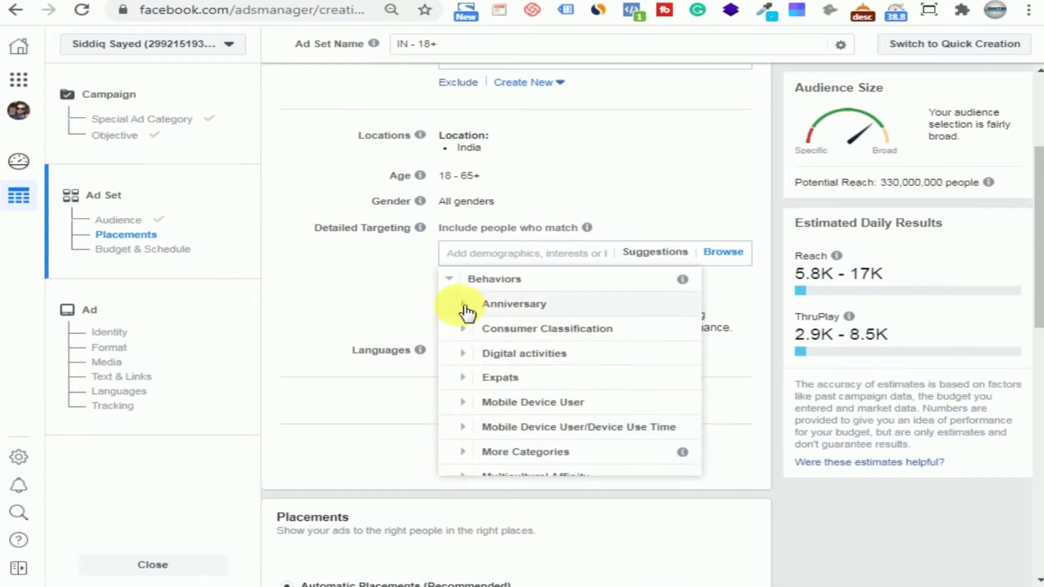
{"action": "left_click", "coordinate": [541, 310]}
{"action": "mouse_move", "coordinate": [562, 311]}
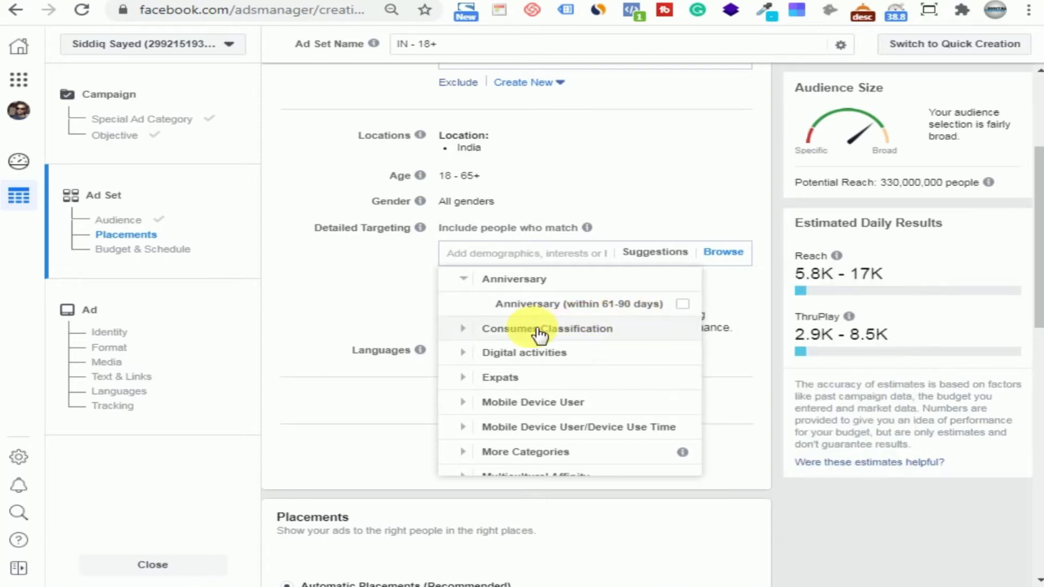
Examine the countries under Behaviors > Consumer Classification and the goods-preference options for India.
{"action": "left_click", "coordinate": [489, 333]}
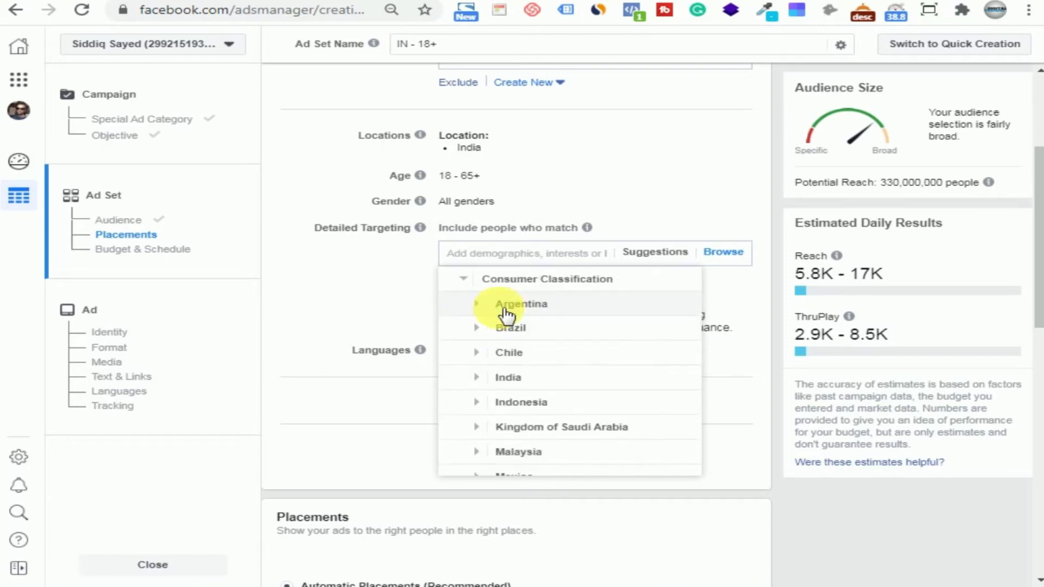
{"action": "scroll", "coordinate": [531, 351], "scroll_direction": "down", "scroll_amount": 5}
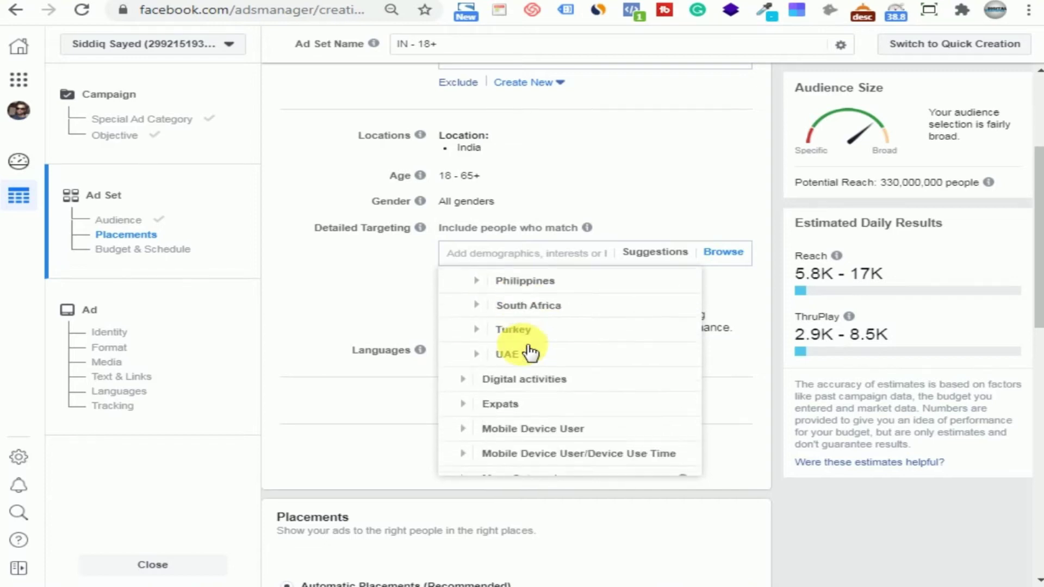
{"action": "scroll", "coordinate": [530, 351], "scroll_direction": "up", "scroll_amount": 5}
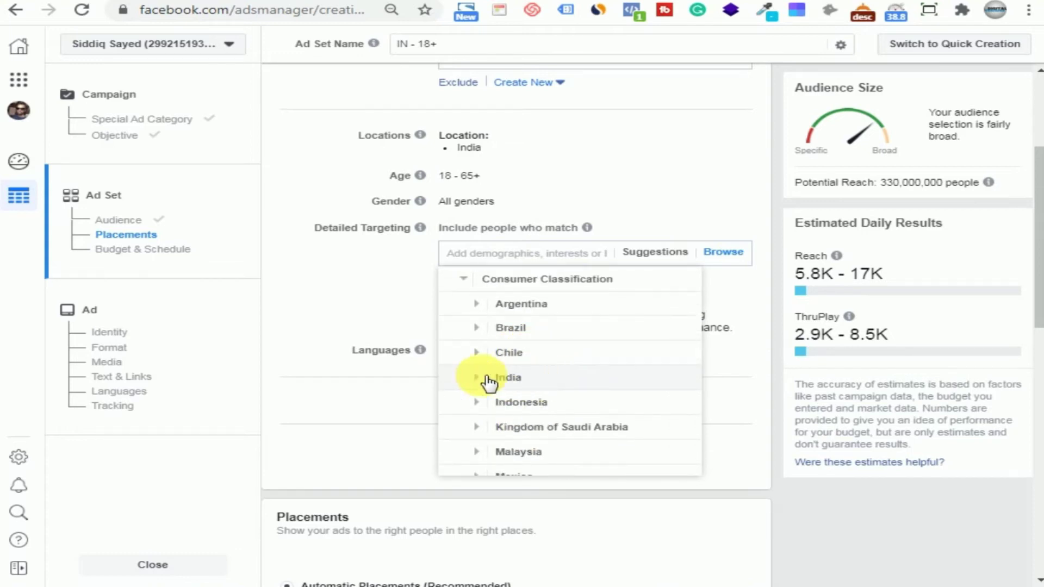
{"action": "left_click", "coordinate": [487, 380]}
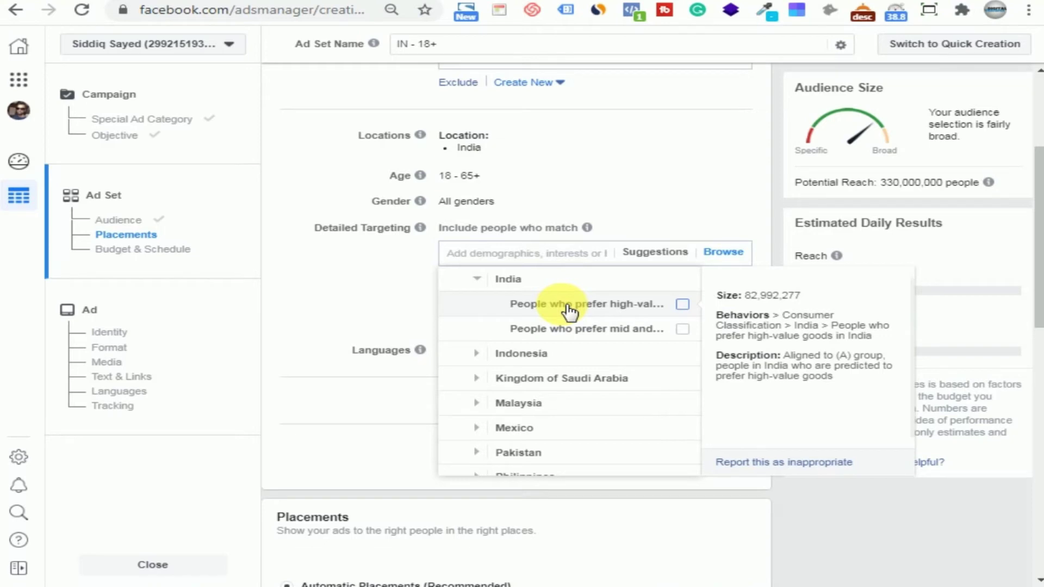
{"action": "left_click", "coordinate": [590, 338]}
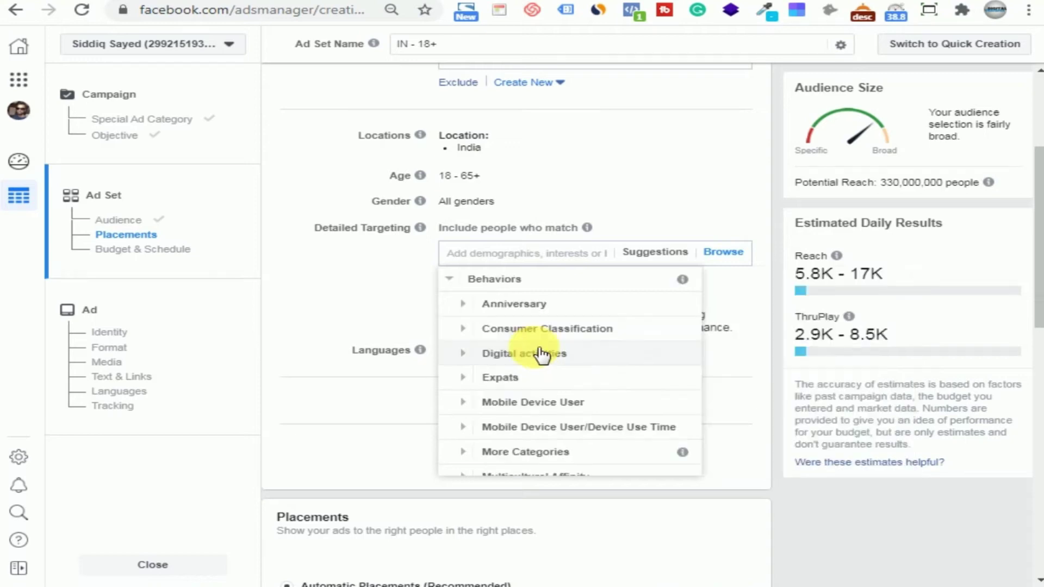
Examine the first Operating System Used group, Canvas Gaming and Console gamers under Behaviors > Digital activities.
{"action": "left_click", "coordinate": [478, 359]}
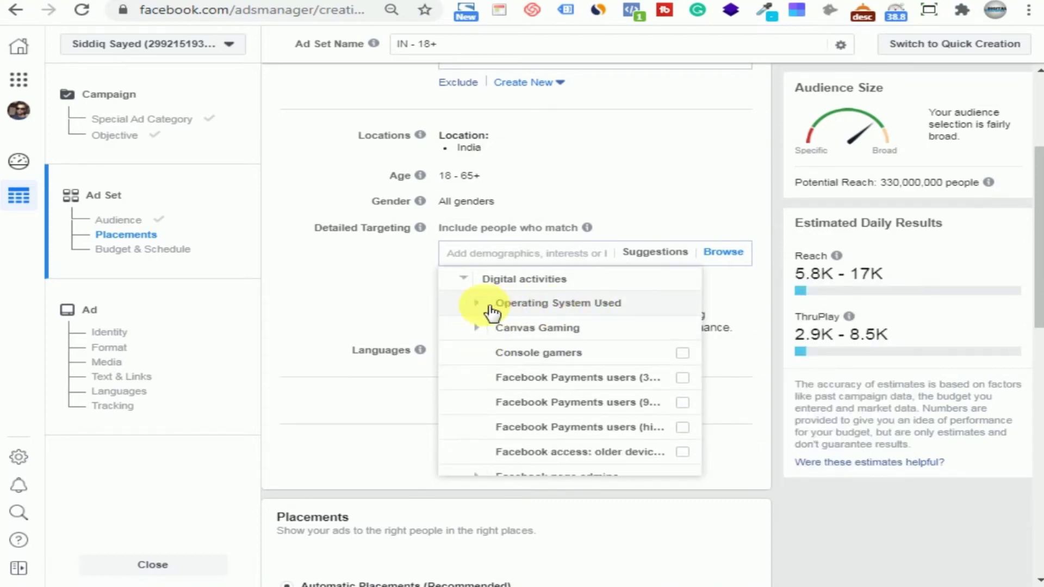
{"action": "left_click", "coordinate": [479, 308]}
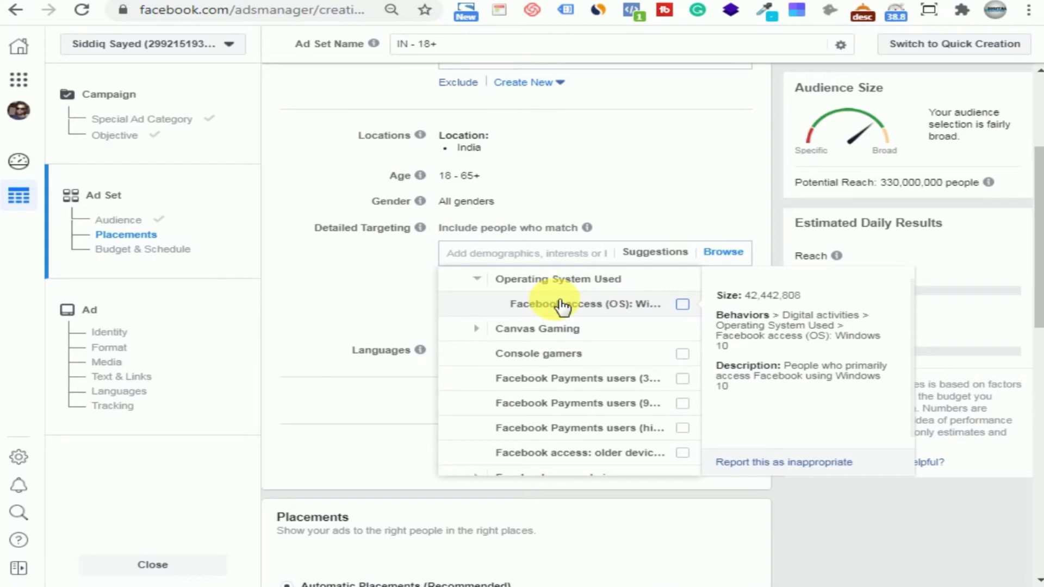
{"action": "left_click", "coordinate": [491, 333]}
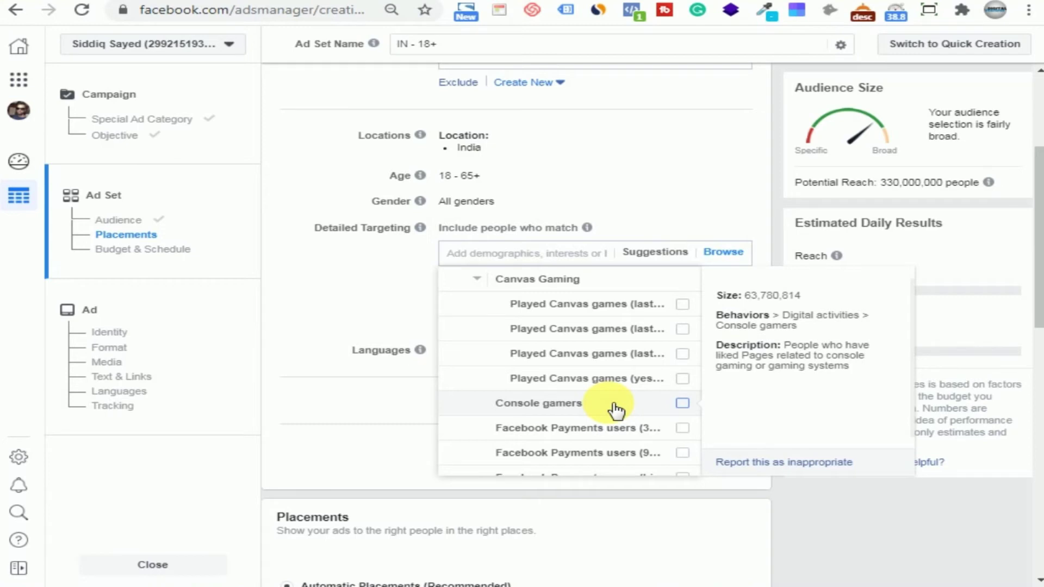
{"action": "left_click", "coordinate": [474, 279]}
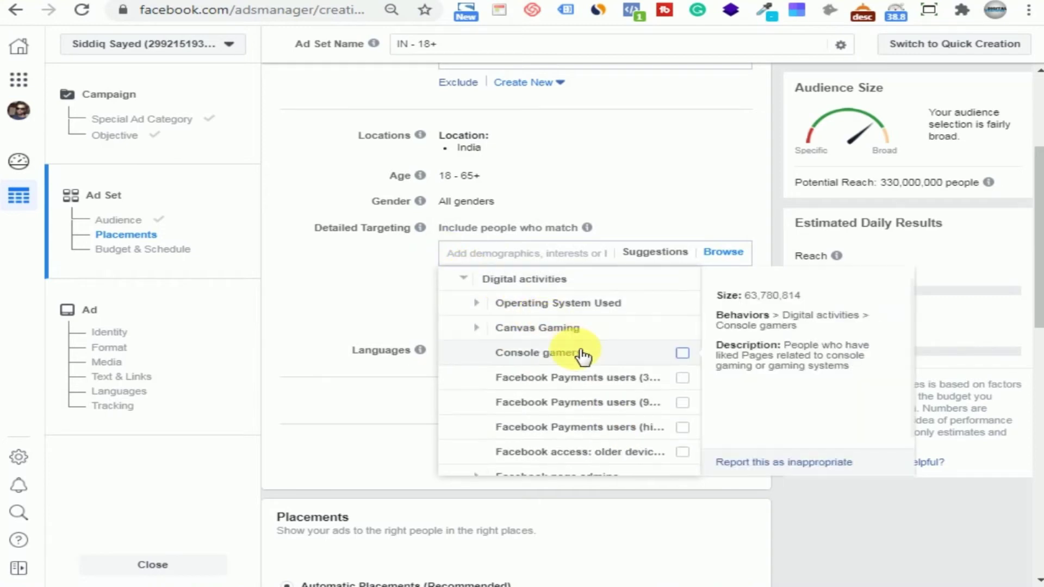
Examine the Facebook page admins options under Digital activities, from Business page admins through Travel & Tourism page admins.
{"action": "scroll", "coordinate": [593, 352], "scroll_direction": "down", "scroll_amount": 2}
{"action": "scroll", "coordinate": [625, 341], "scroll_direction": "down", "scroll_amount": 2}
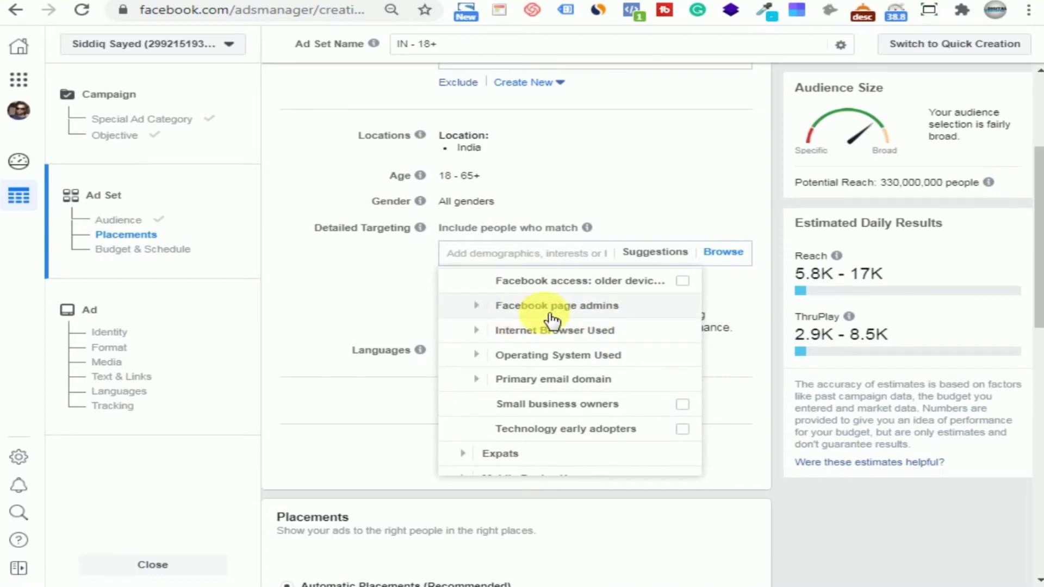
{"action": "left_click", "coordinate": [478, 309]}
{"action": "mouse_move", "coordinate": [482, 312]}
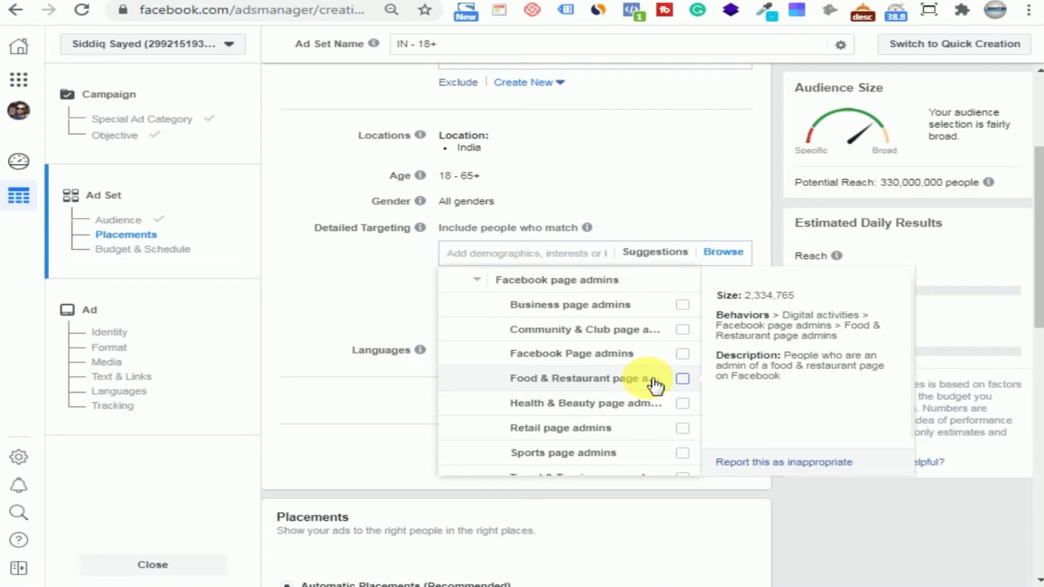
{"action": "scroll", "coordinate": [618, 384], "scroll_direction": "down", "scroll_amount": 2}
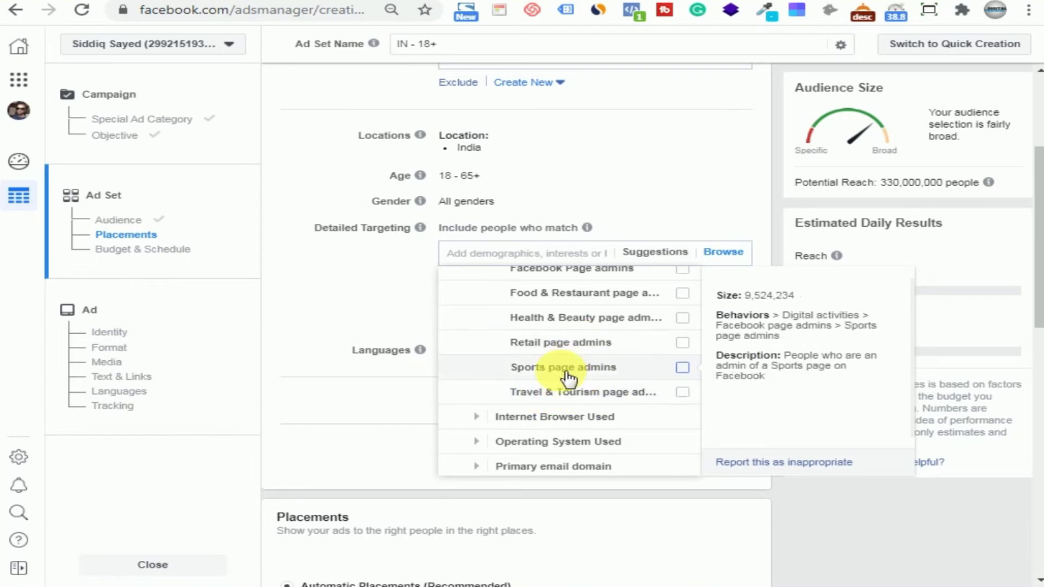
{"action": "scroll", "coordinate": [563, 396], "scroll_direction": "down", "scroll_amount": 2}
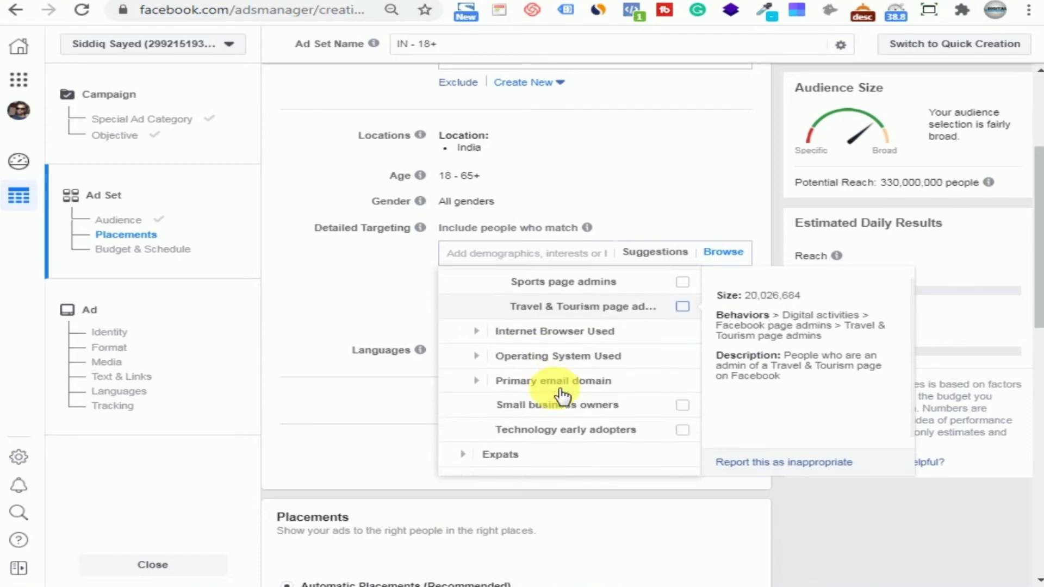
Examine the Internet Browser Used options and the second Operating System Used group under Digital activities.
{"action": "left_click", "coordinate": [480, 342]}
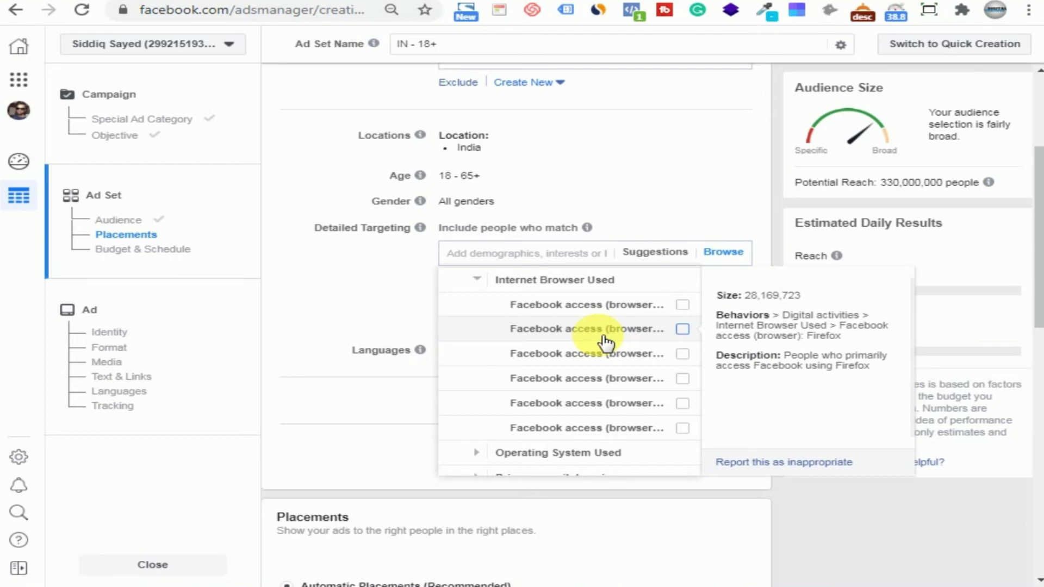
{"action": "left_click", "coordinate": [478, 283]}
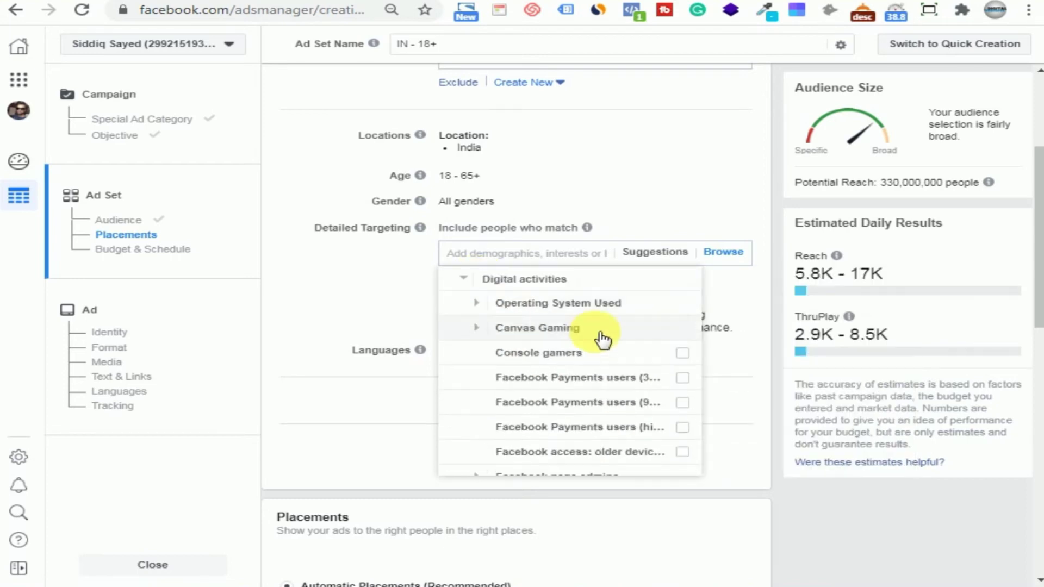
{"action": "scroll", "coordinate": [604, 341], "scroll_direction": "down", "scroll_amount": 3}
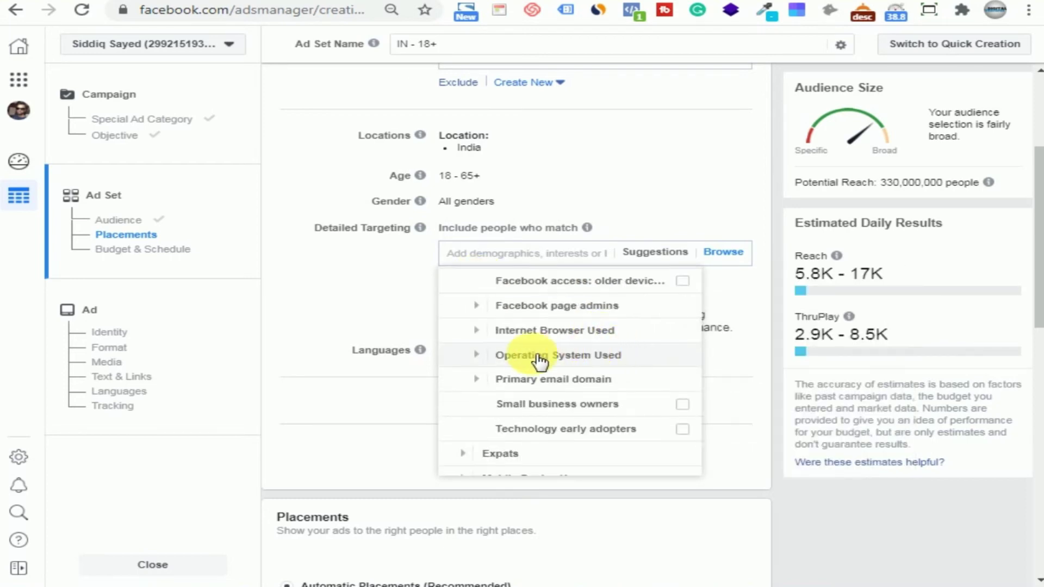
{"action": "left_click", "coordinate": [502, 359]}
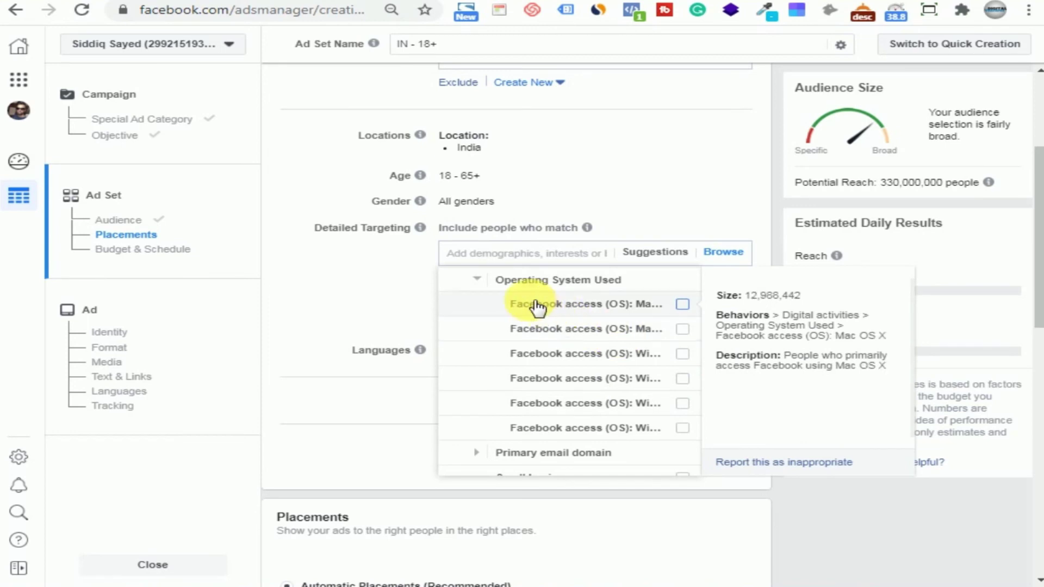
{"action": "left_click", "coordinate": [482, 280]}
Examine the Primary email domain options, Small business owners and Technology early adopters under Digital activities.
{"action": "scroll", "coordinate": [610, 357], "scroll_direction": "down", "scroll_amount": 3}
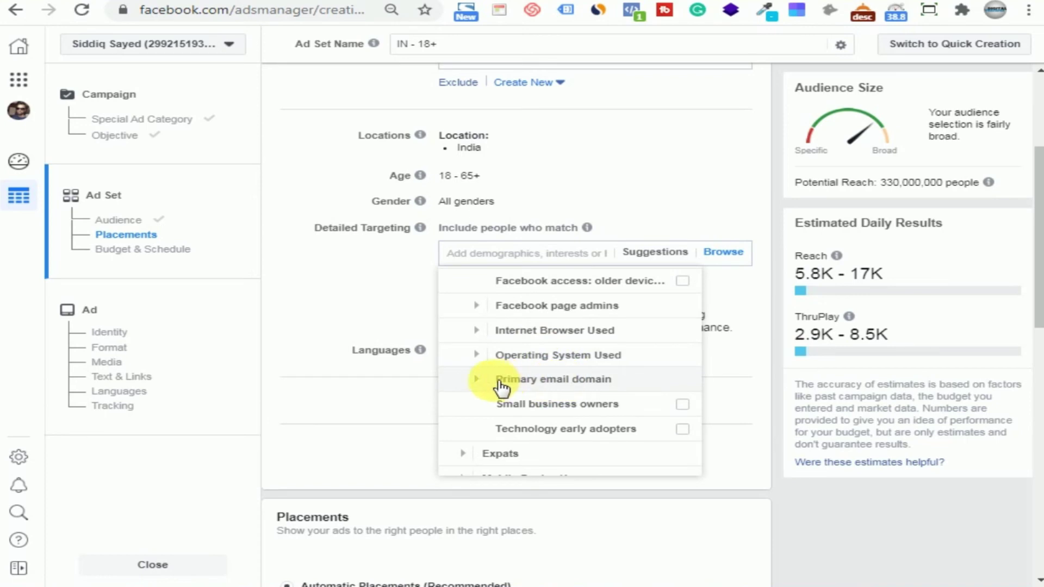
{"action": "left_click", "coordinate": [535, 387]}
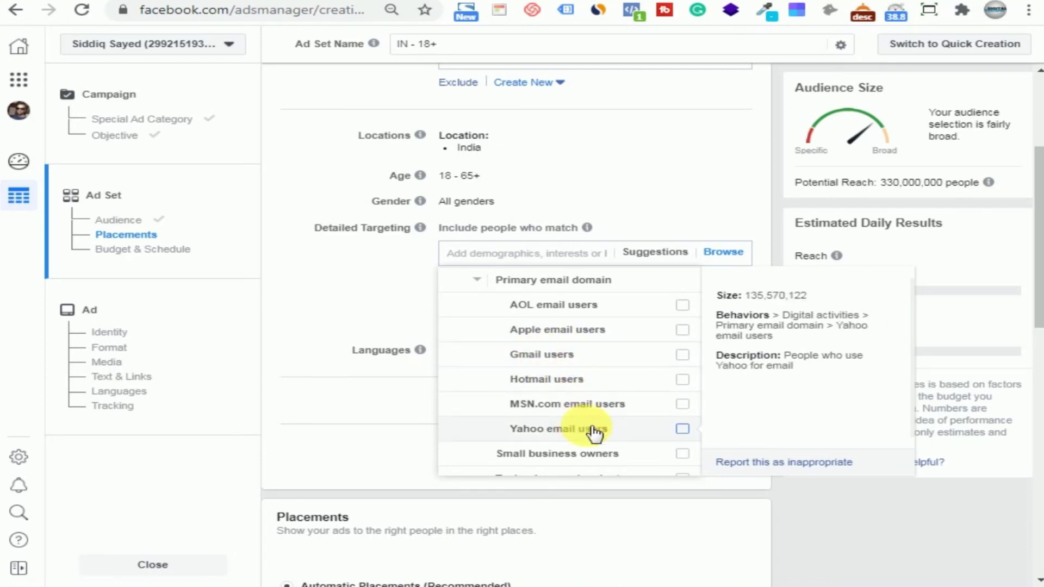
{"action": "scroll", "coordinate": [538, 370], "scroll_direction": "down", "scroll_amount": 3}
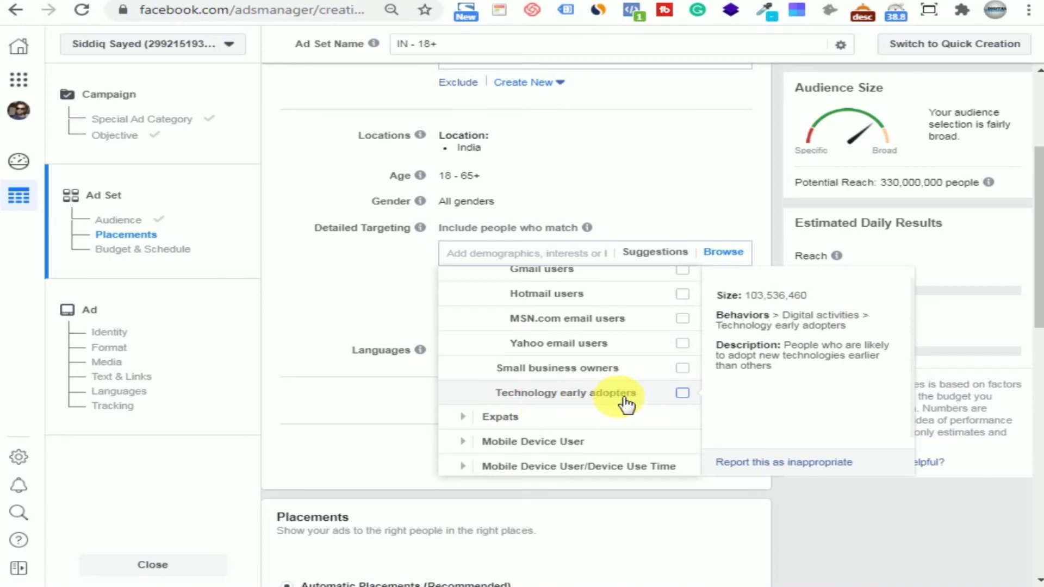
{"action": "scroll", "coordinate": [625, 403], "scroll_direction": "down", "scroll_amount": 2}
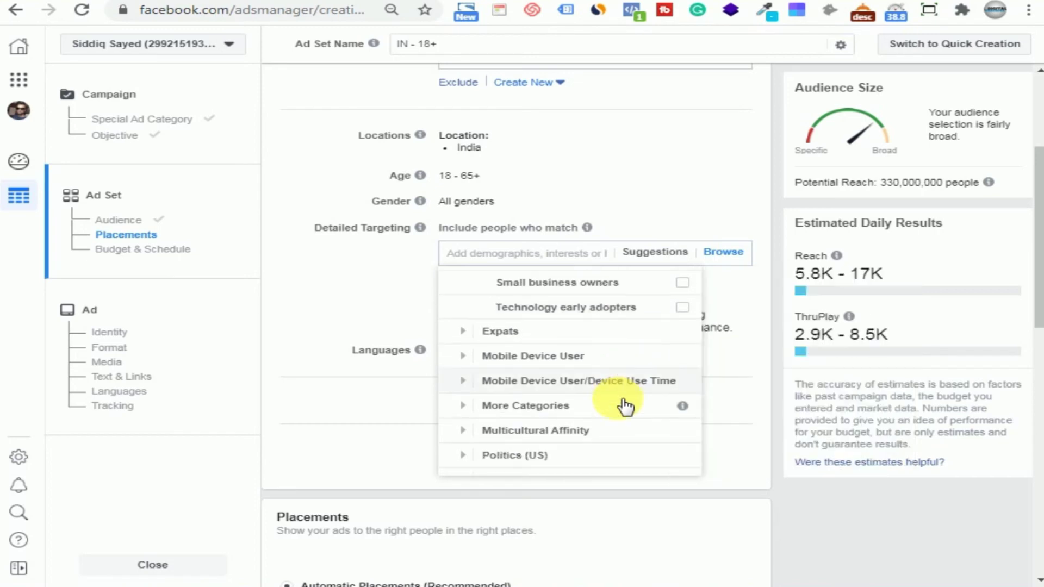
Examine the Expats options under Behaviors, including family and close friends of people abroad and the individual countries.
{"action": "left_click", "coordinate": [488, 336]}
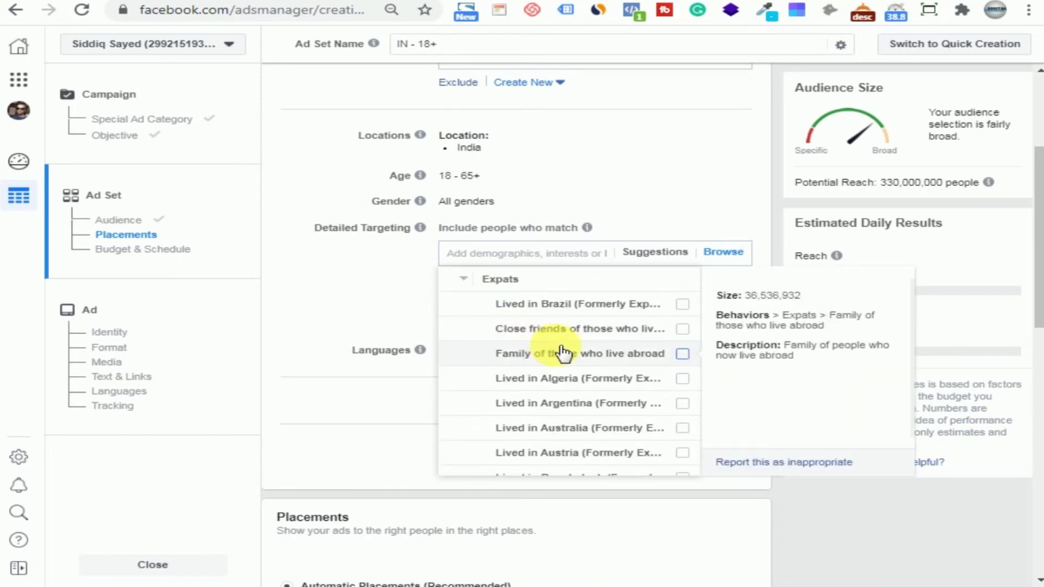
{"action": "scroll", "coordinate": [560, 370], "scroll_direction": "down", "scroll_amount": 2}
{"action": "scroll", "coordinate": [563, 383], "scroll_direction": "up", "scroll_amount": 2}
{"action": "scroll", "coordinate": [563, 383], "scroll_direction": "down", "scroll_amount": 2}
{"action": "scroll", "coordinate": [563, 384], "scroll_direction": "up", "scroll_amount": 2}
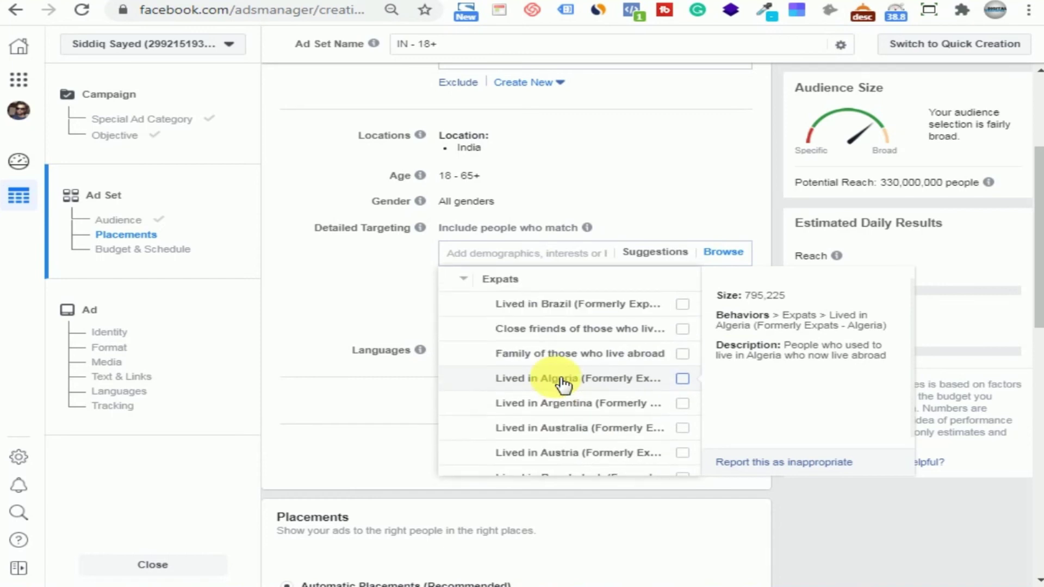
{"action": "scroll", "coordinate": [563, 384], "scroll_direction": "down", "scroll_amount": 6}
{"action": "scroll", "coordinate": [563, 384], "scroll_direction": "down", "scroll_amount": 5}
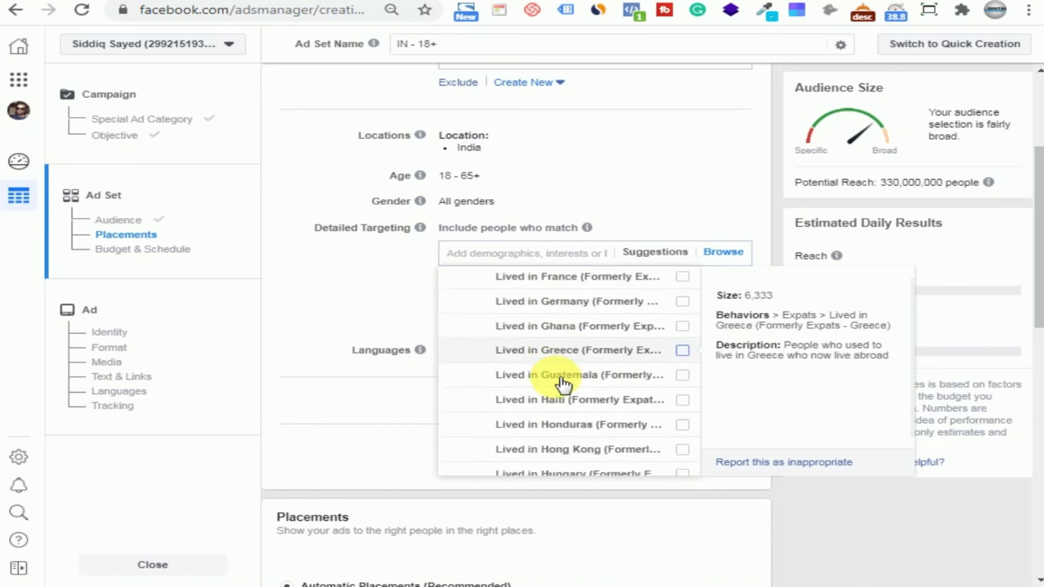
{"action": "scroll", "coordinate": [563, 385], "scroll_direction": "up", "scroll_amount": 2}
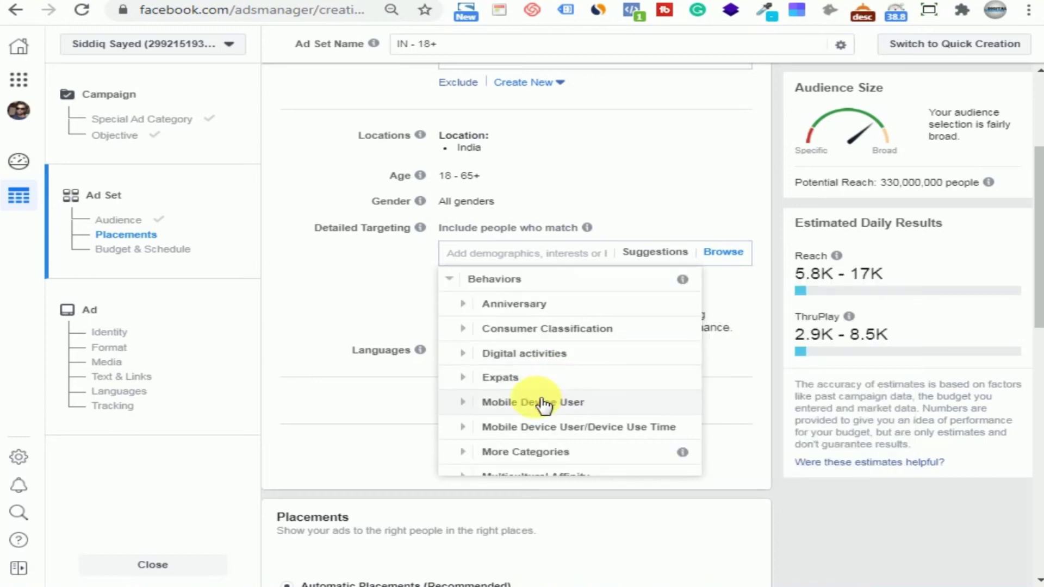
Look through the Mobile Device User options under Behaviors, from All Mobile Devices by Brand down to Owns: OnePlus.
{"action": "left_click", "coordinate": [496, 406]}
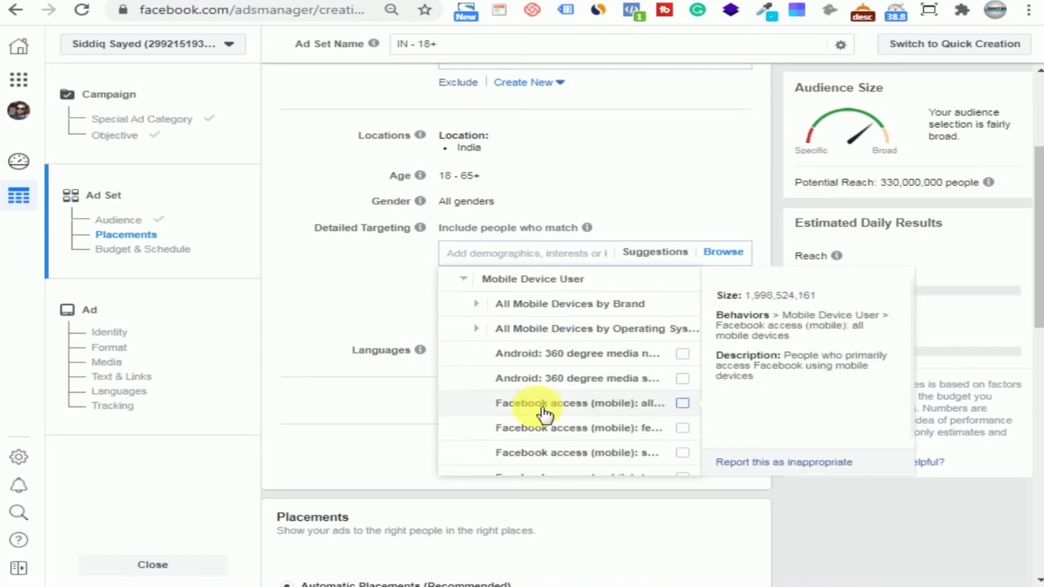
{"action": "scroll", "coordinate": [571, 361], "scroll_direction": "down", "scroll_amount": 10}
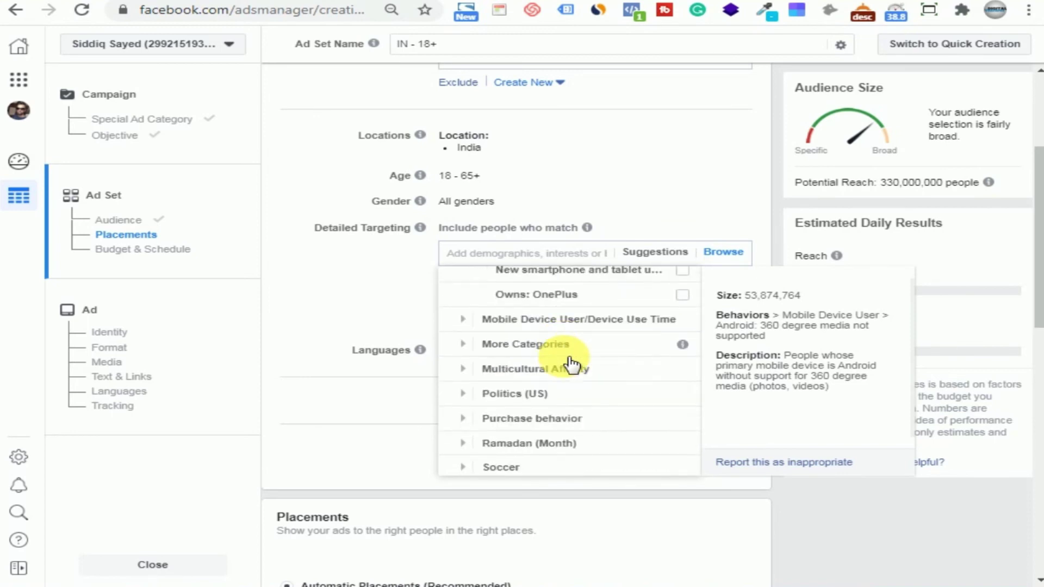
{"action": "scroll", "coordinate": [569, 364], "scroll_direction": "up", "scroll_amount": 2}
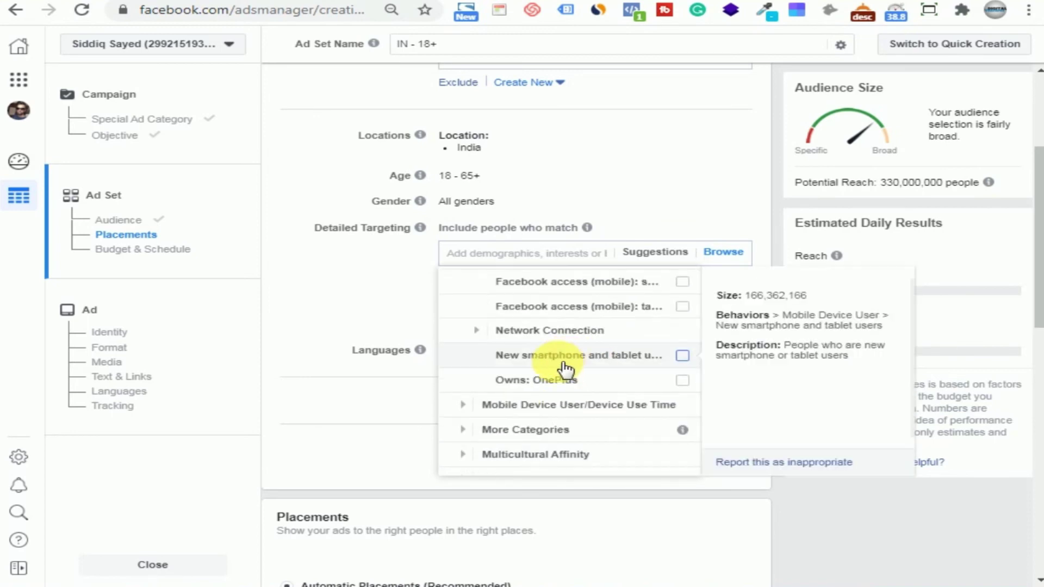
{"action": "scroll", "coordinate": [544, 363], "scroll_direction": "up", "scroll_amount": 3}
{"action": "scroll", "coordinate": [511, 359], "scroll_direction": "up", "scroll_amount": 1}
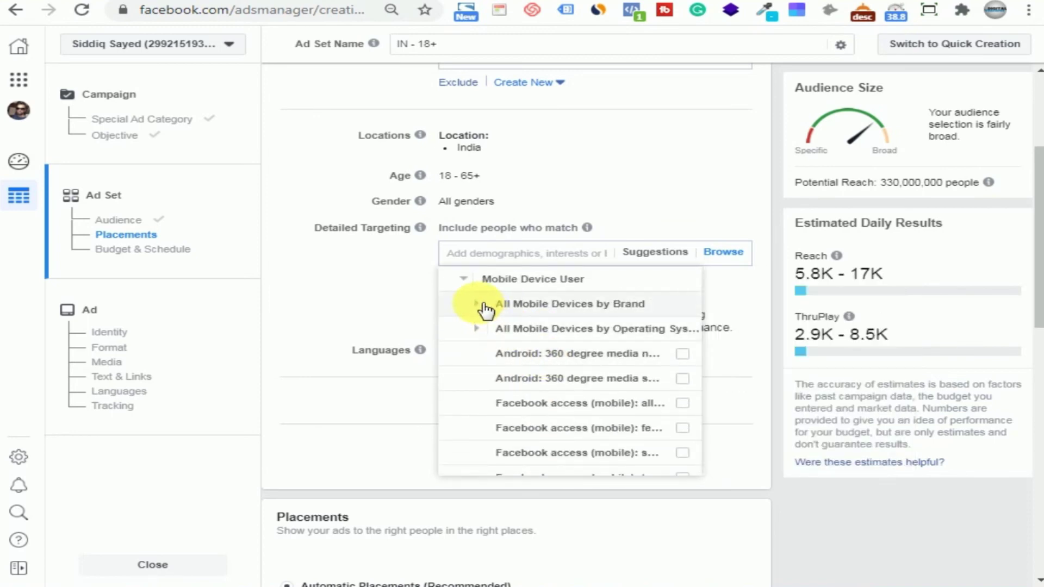
Examine the Apple device options under All Mobile Devices by Brand, including the individual iPhone models.
{"action": "left_click", "coordinate": [483, 305]}
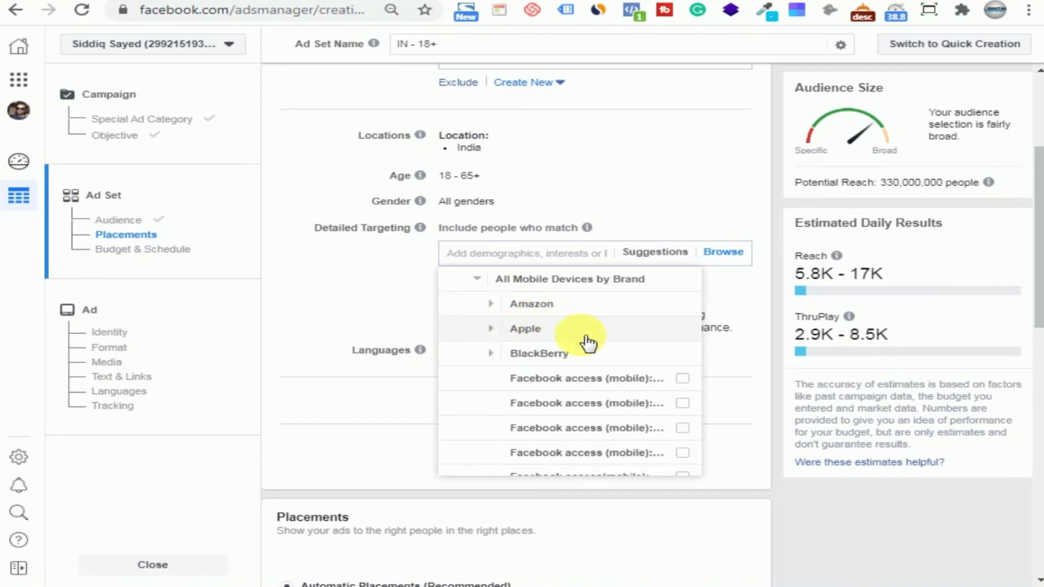
{"action": "left_click", "coordinate": [640, 340]}
{"action": "scroll", "coordinate": [626, 381], "scroll_direction": "down", "scroll_amount": 3}
{"action": "scroll", "coordinate": [613, 404], "scroll_direction": "up", "scroll_amount": 3}
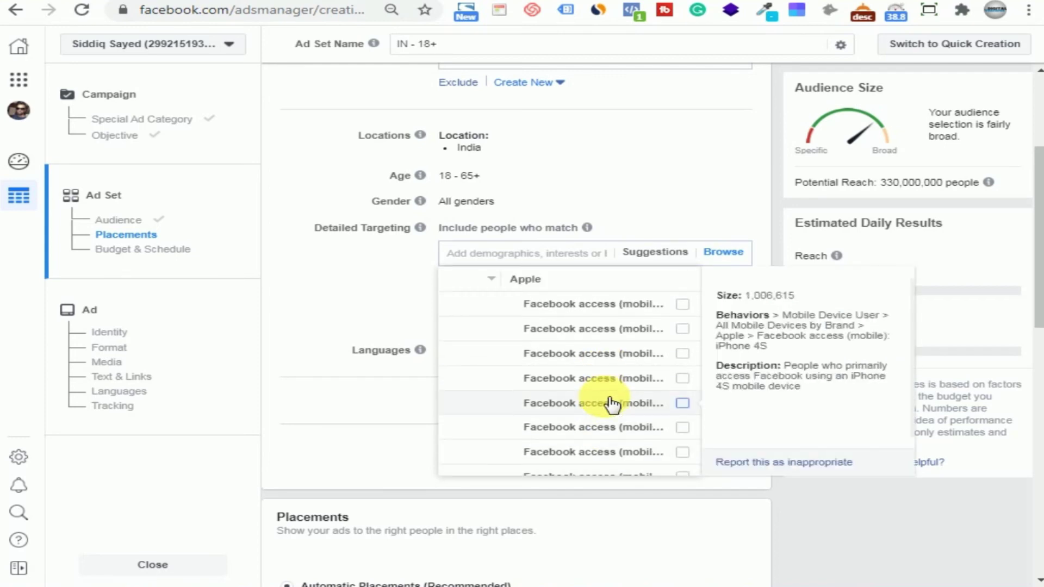
{"action": "scroll", "coordinate": [611, 401], "scroll_direction": "up", "scroll_amount": 2}
{"action": "scroll", "coordinate": [613, 354], "scroll_direction": "down", "scroll_amount": 4}
{"action": "scroll", "coordinate": [614, 353], "scroll_direction": "up", "scroll_amount": 3}
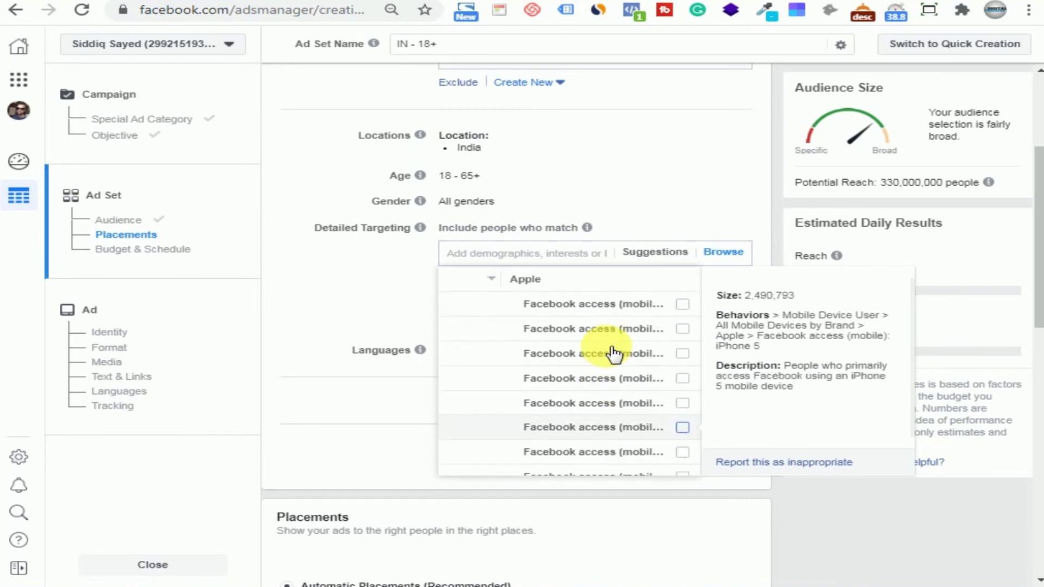
{"action": "left_click", "coordinate": [491, 281]}
Review the other brand options under All Mobile Devices by Brand, from the HTC Android devices through the Xiaomi owners.
{"action": "mouse_move", "coordinate": [532, 373]}
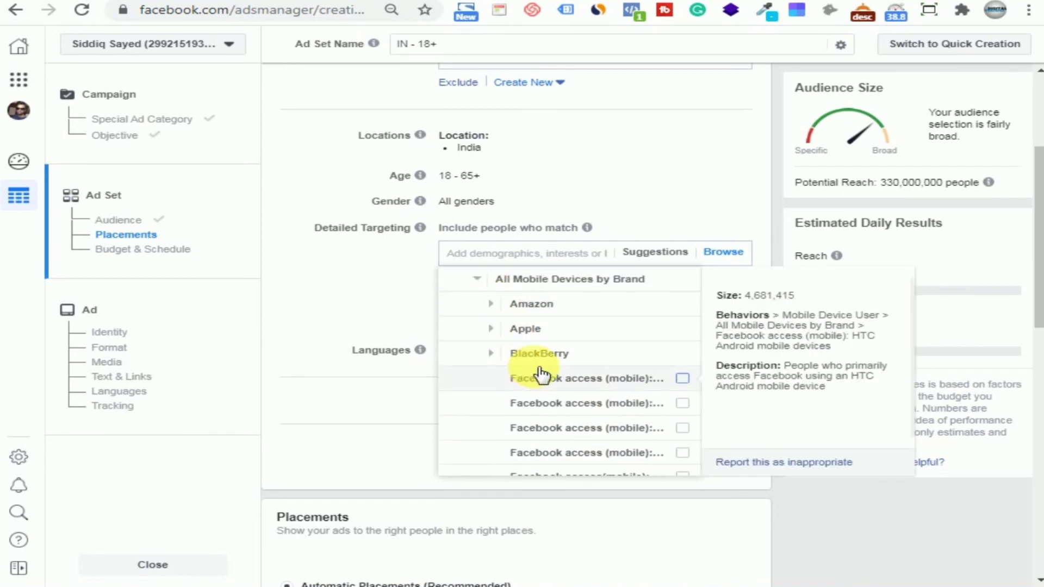
{"action": "scroll", "coordinate": [536, 386], "scroll_direction": "down", "scroll_amount": 5}
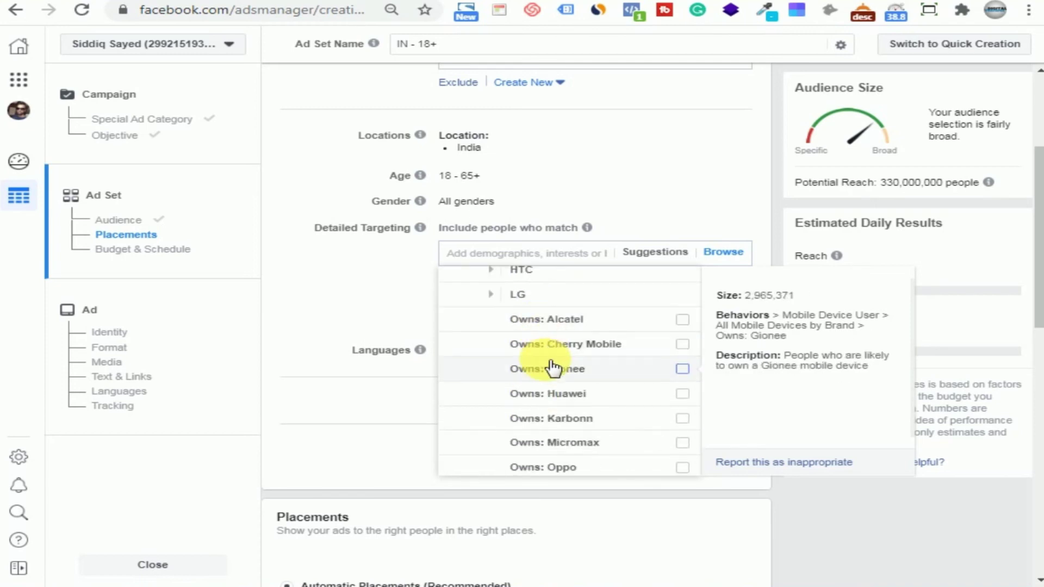
{"action": "scroll", "coordinate": [571, 397], "scroll_direction": "down", "scroll_amount": 2}
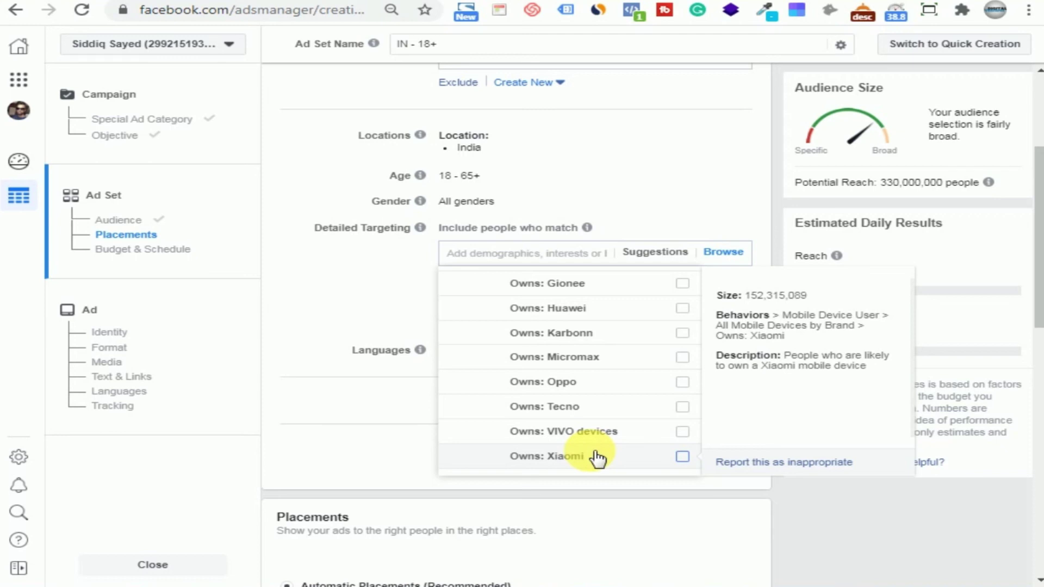
Examine the All Mobile Devices by Operating System options and collapse the Mobile Device User group.
{"action": "scroll", "coordinate": [544, 381], "scroll_direction": "down", "scroll_amount": 5}
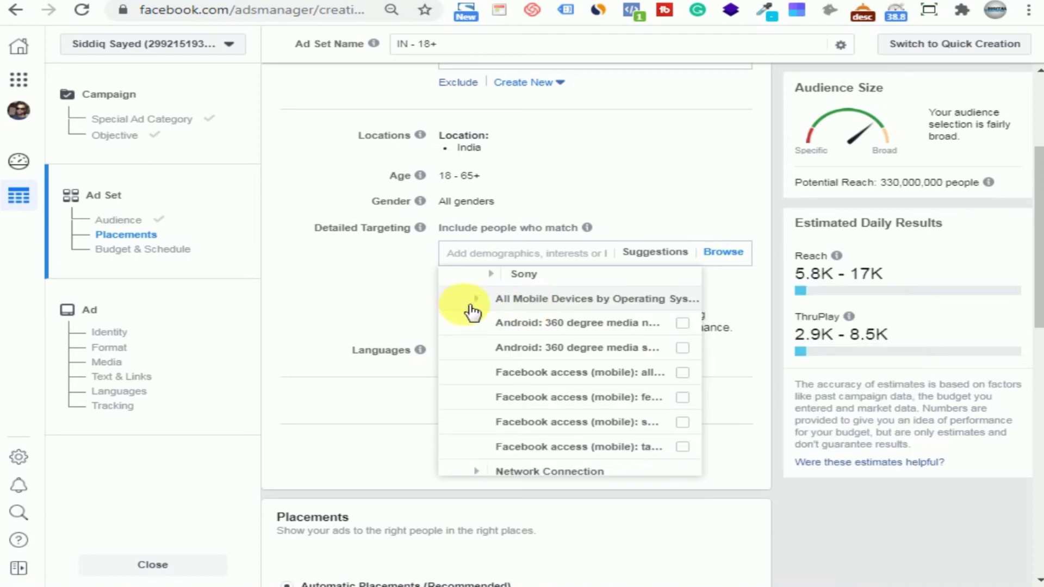
{"action": "left_click", "coordinate": [473, 307]}
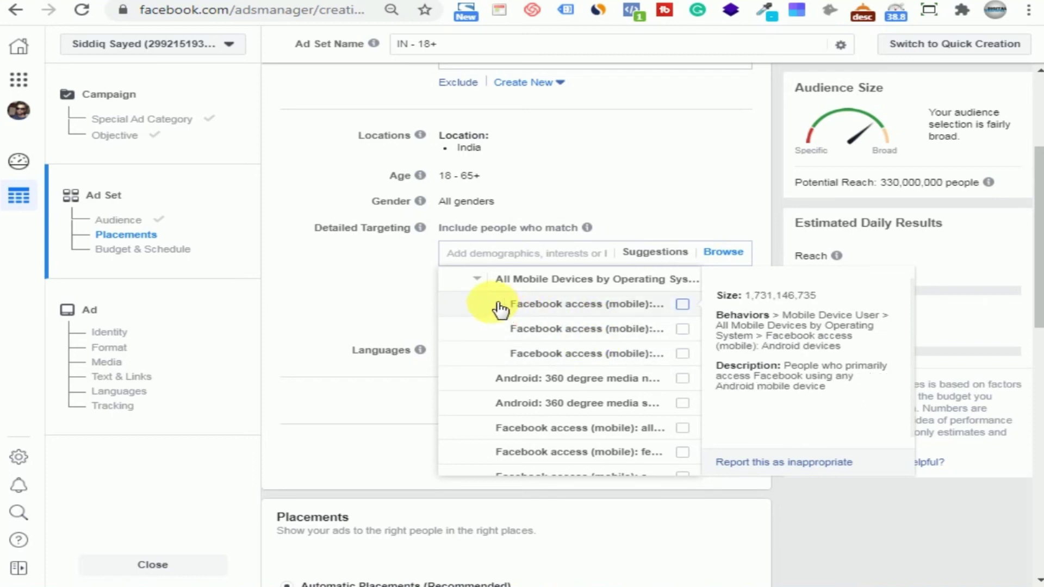
{"action": "left_click", "coordinate": [487, 280]}
{"action": "scroll", "coordinate": [490, 305], "scroll_direction": "up", "scroll_amount": 1}
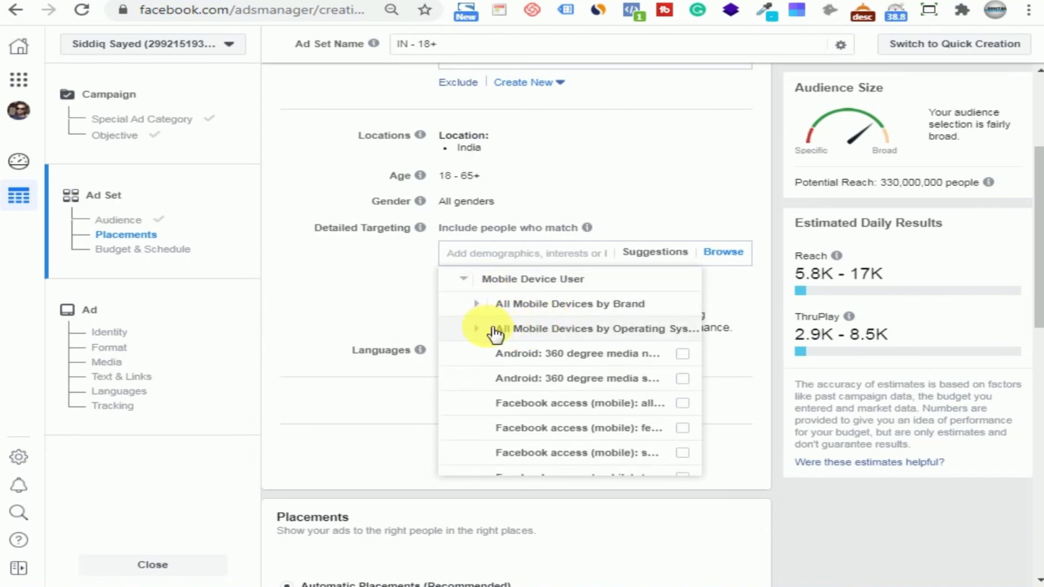
{"action": "left_click", "coordinate": [465, 279]}
Examine the More Categories options, including Marketing API developers, and the Multicultural Affinity options under Behaviors.
{"action": "scroll", "coordinate": [587, 338], "scroll_direction": "down", "scroll_amount": 3}
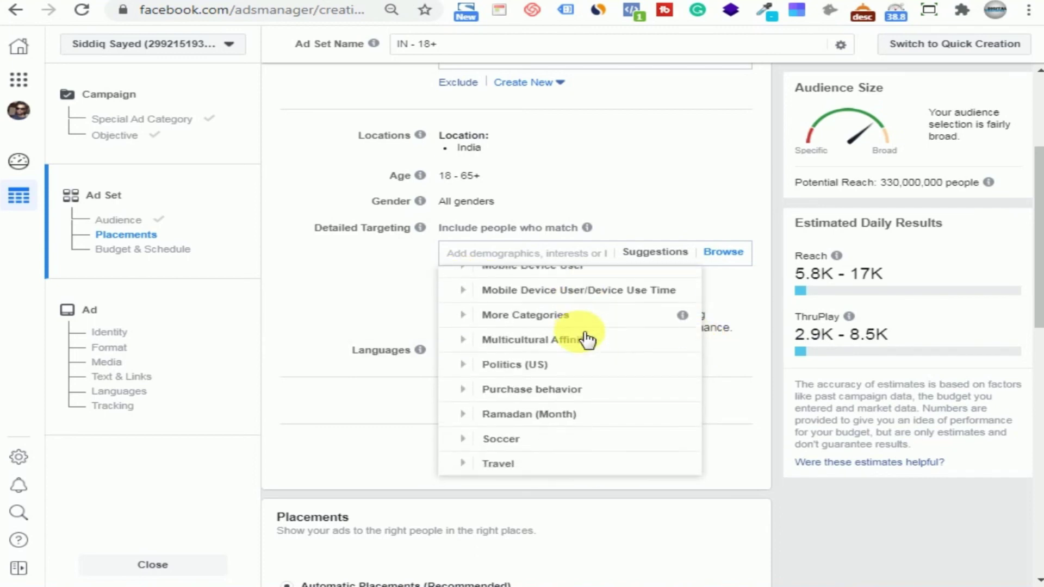
{"action": "left_click", "coordinate": [475, 317]}
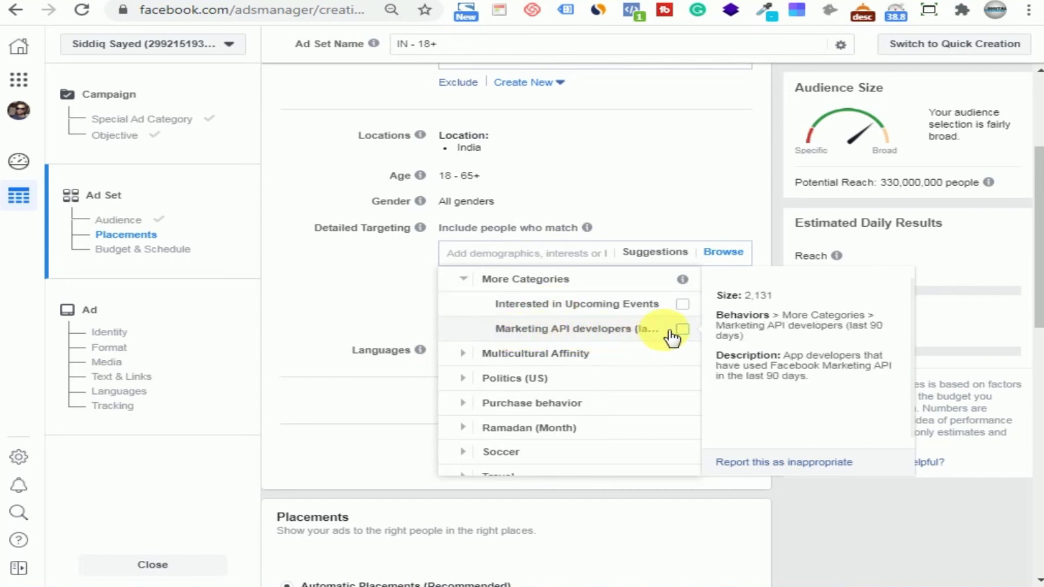
{"action": "left_click", "coordinate": [479, 353]}
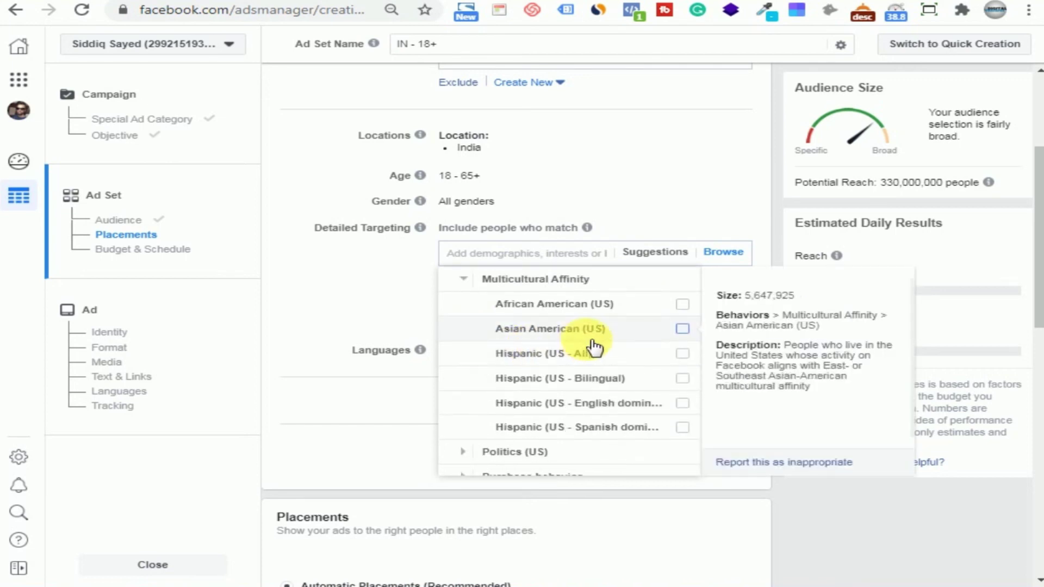
{"action": "left_click", "coordinate": [469, 280]}
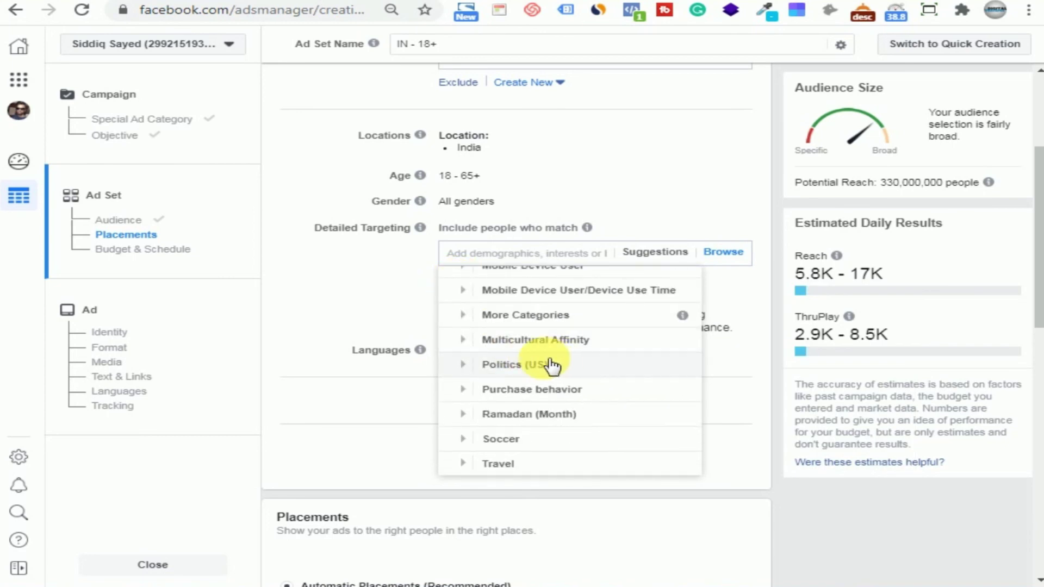
Read the description of Engaged Shoppers under Purchase behavior and collapse that group.
{"action": "scroll", "coordinate": [544, 366], "scroll_direction": "down", "scroll_amount": 2}
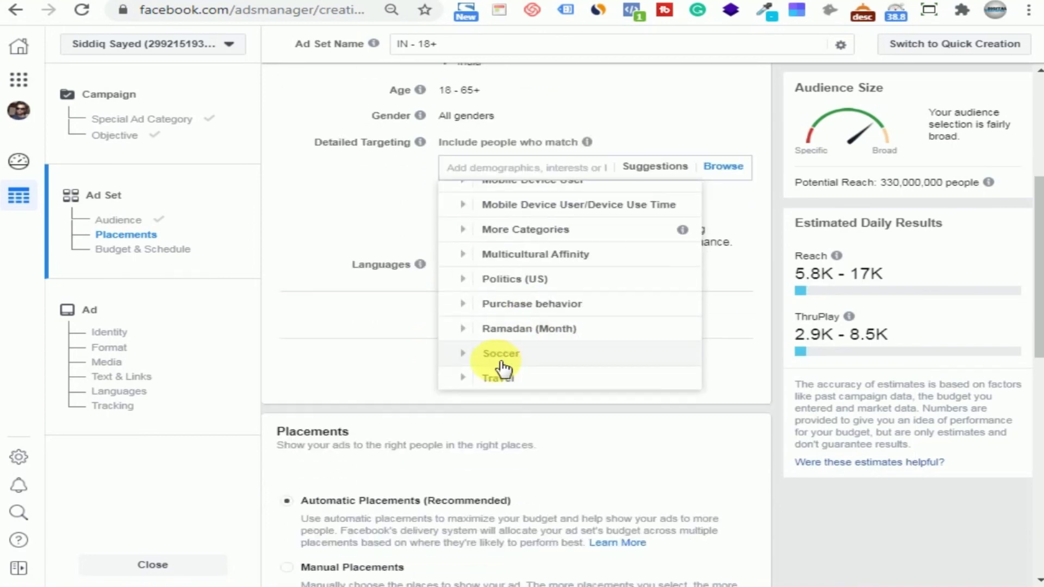
{"action": "left_click", "coordinate": [491, 310]}
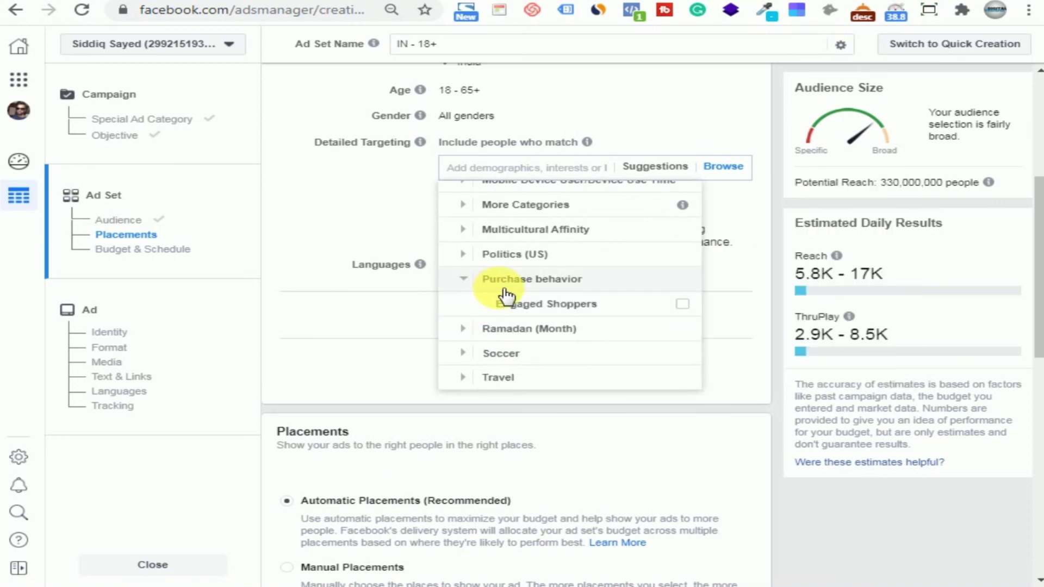
{"action": "mouse_move", "coordinate": [541, 310]}
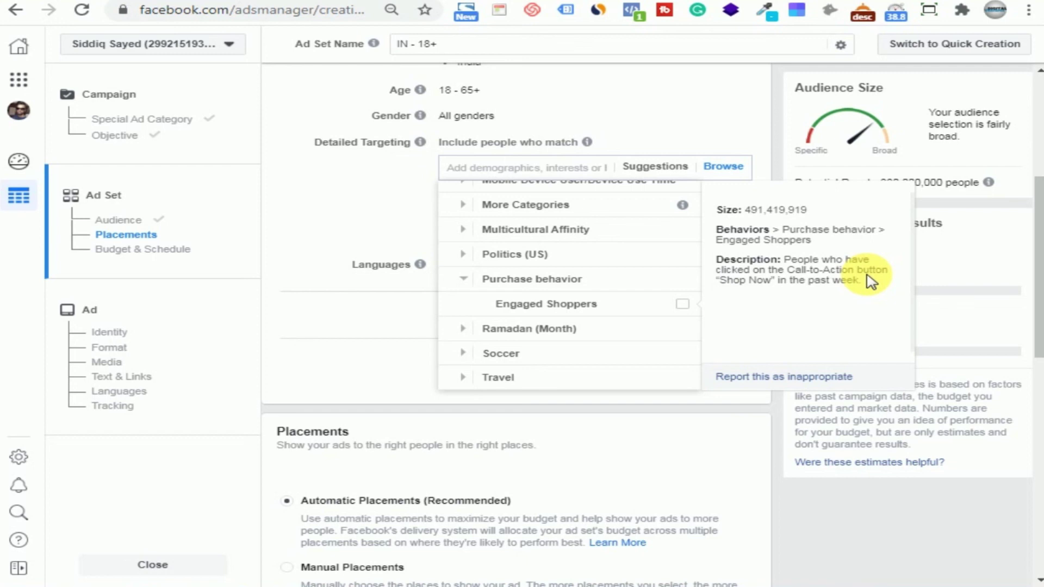
{"action": "left_click", "coordinate": [490, 279]}
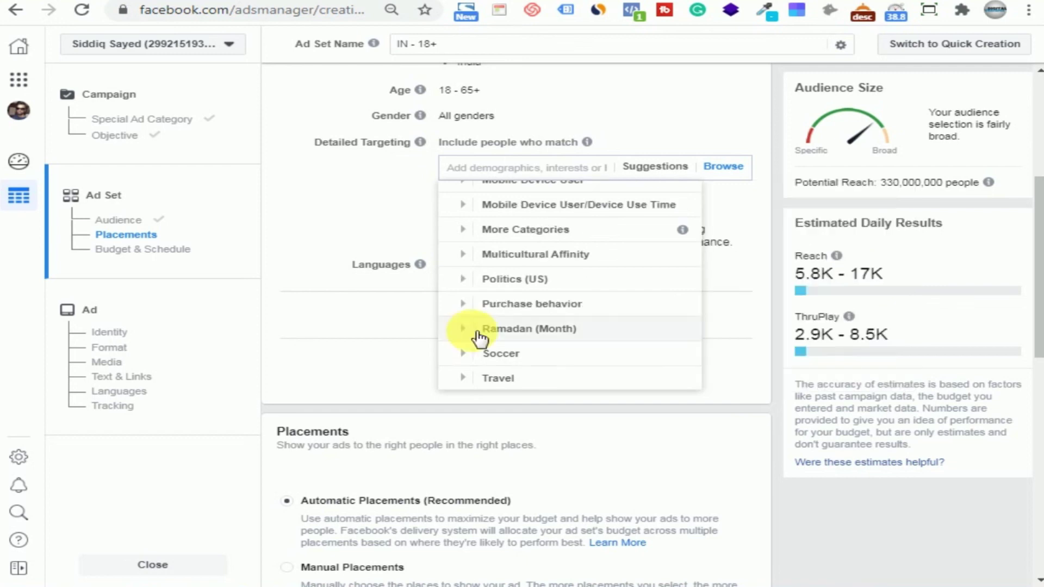
Examine the Ramadan (Month) and Soccer options under Behaviors, including their content engagement levels.
{"action": "left_click", "coordinate": [477, 336]}
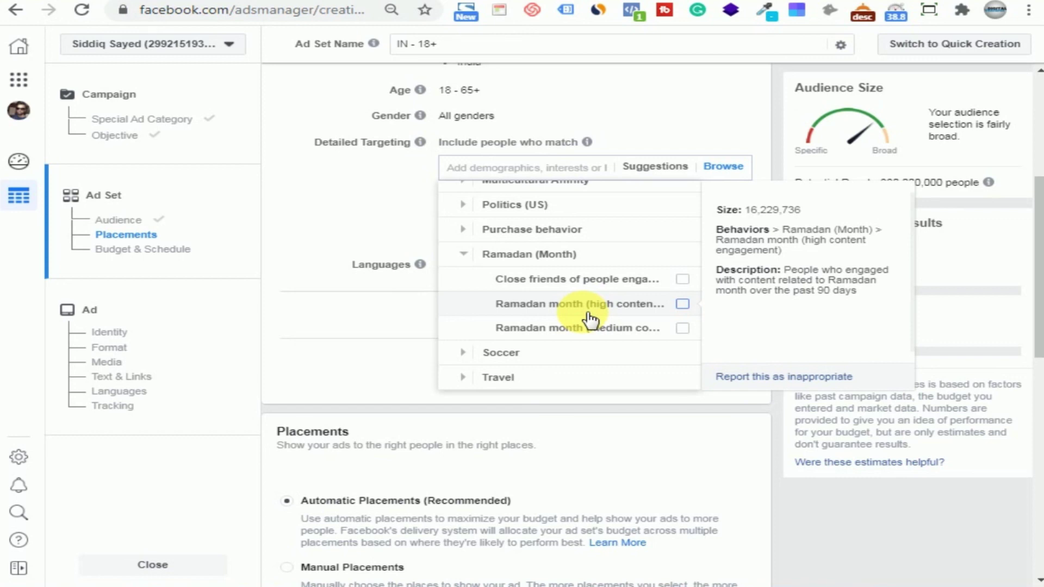
{"action": "left_click", "coordinate": [492, 354]}
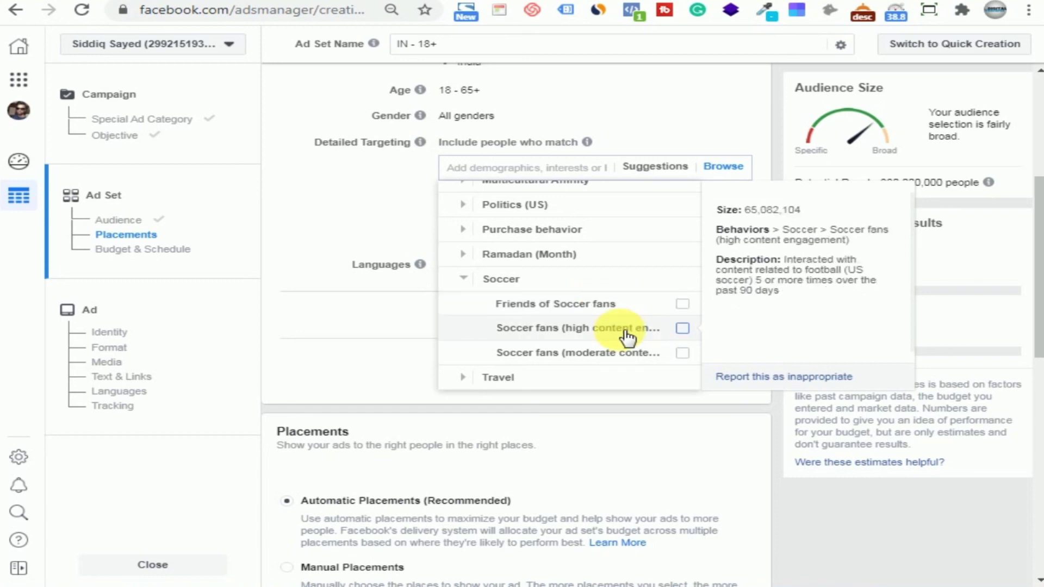
{"action": "scroll", "coordinate": [562, 333], "scroll_direction": "down", "scroll_amount": 2}
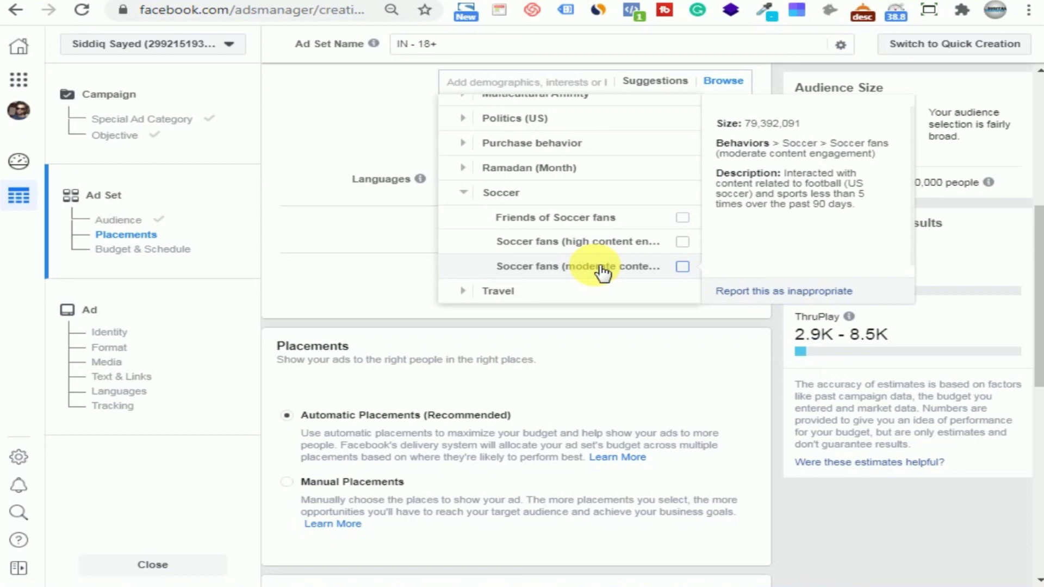
Examine the Travel options, from Commuters through Returned from travels 2 weeks ago, and collapse the Behaviors category.
{"action": "left_click", "coordinate": [530, 291]}
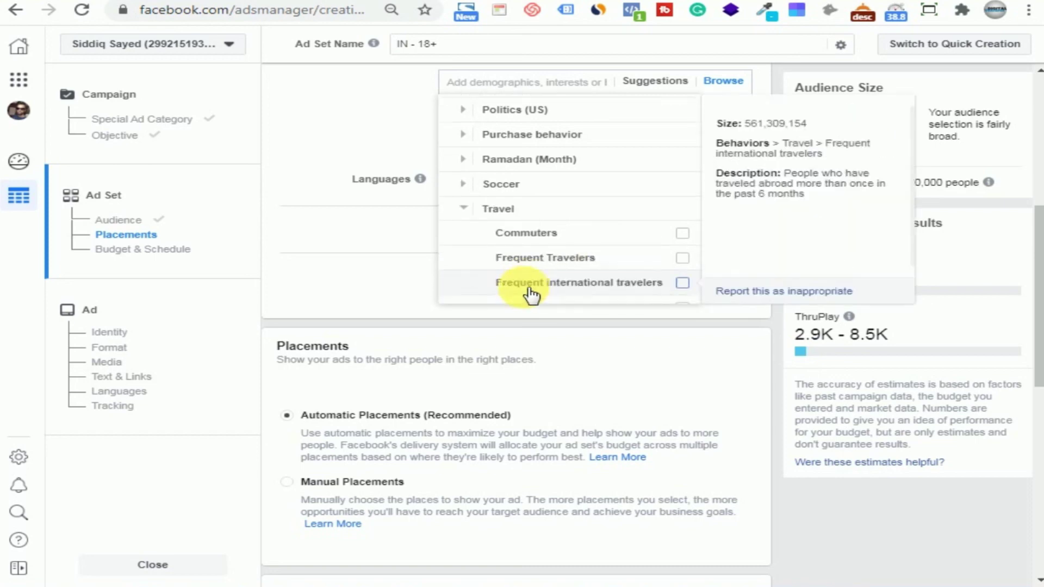
{"action": "scroll", "coordinate": [531, 289], "scroll_direction": "down", "scroll_amount": 1}
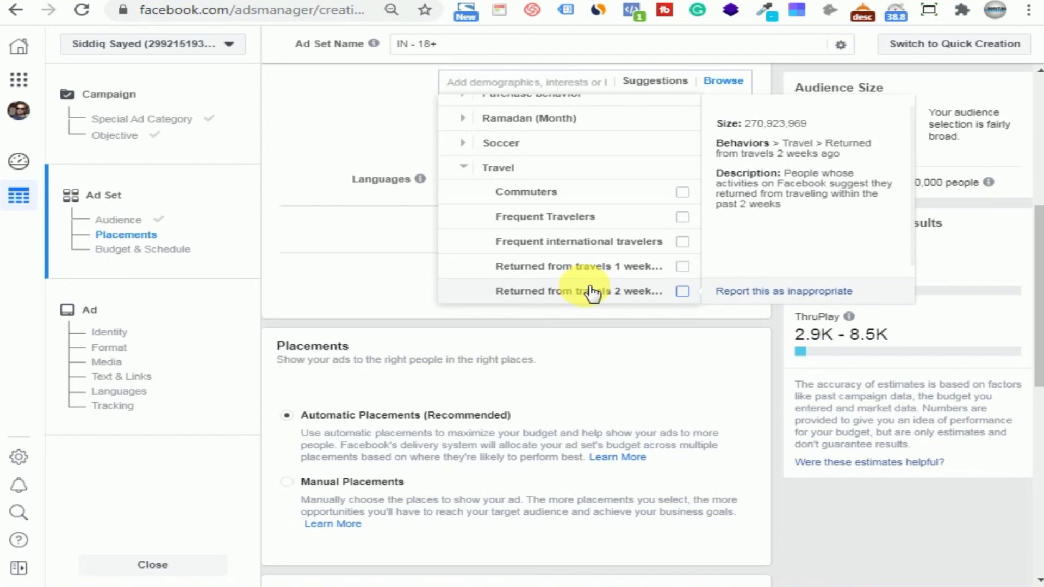
{"action": "scroll", "coordinate": [590, 292], "scroll_direction": "up", "scroll_amount": 2}
{"action": "scroll", "coordinate": [508, 268], "scroll_direction": "up", "scroll_amount": 2}
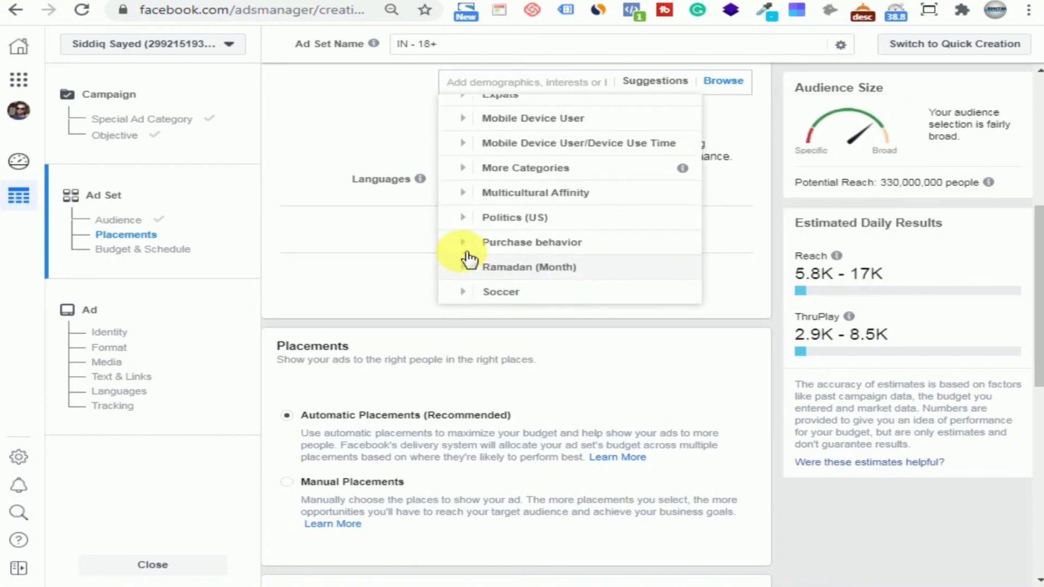
{"action": "scroll", "coordinate": [473, 266], "scroll_direction": "up", "scroll_amount": 3}
{"action": "left_click", "coordinate": [457, 158]}
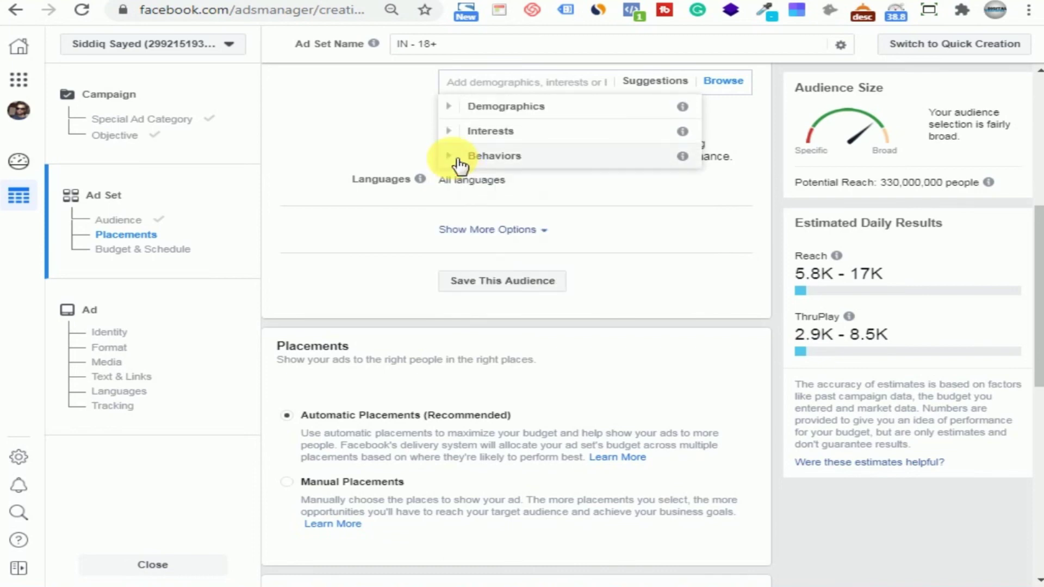
{"action": "scroll", "coordinate": [381, 296], "scroll_direction": "up", "scroll_amount": 3}
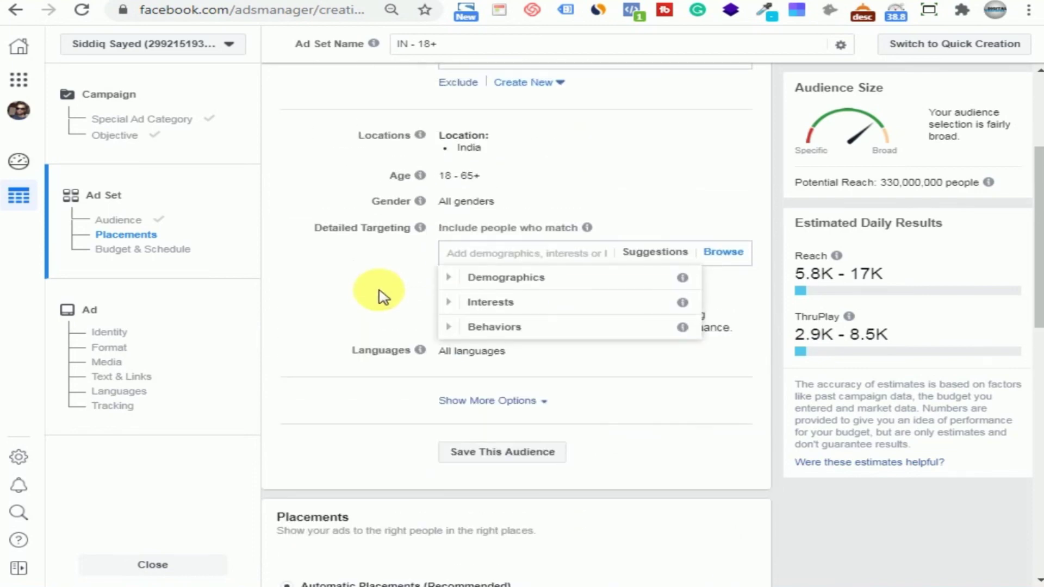